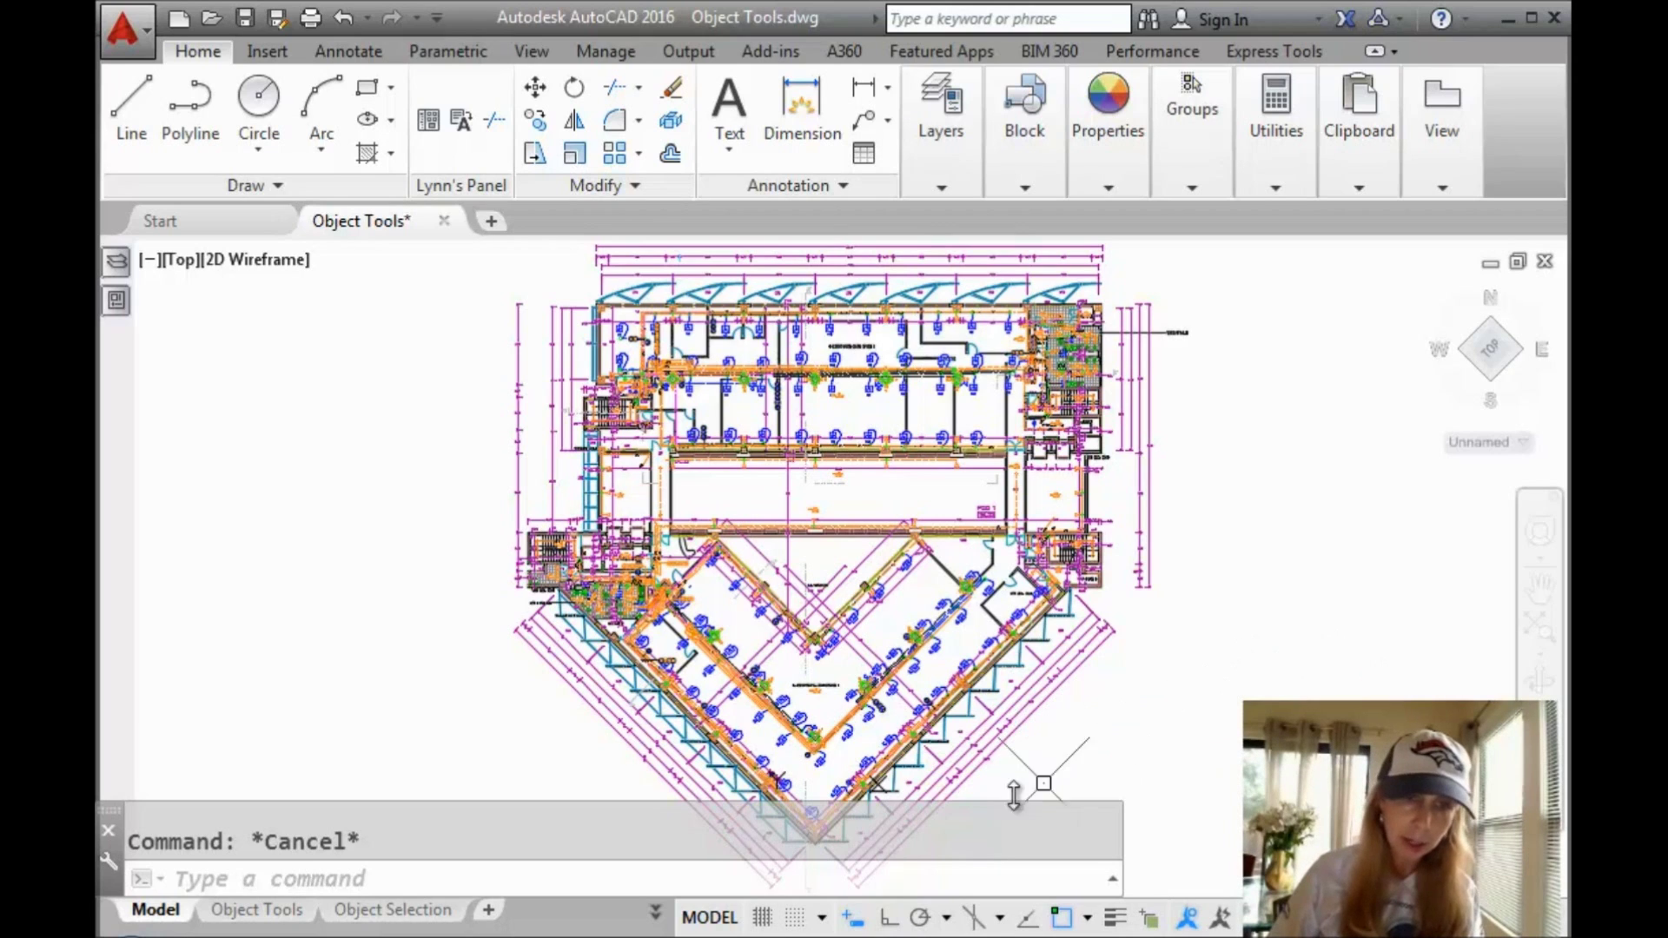
Pan the view upward to show the angled V-shaped lower wing of the floor plan.
middle_click_drag(1081, 722, 1099, 591)
mouse_move(986, 535)
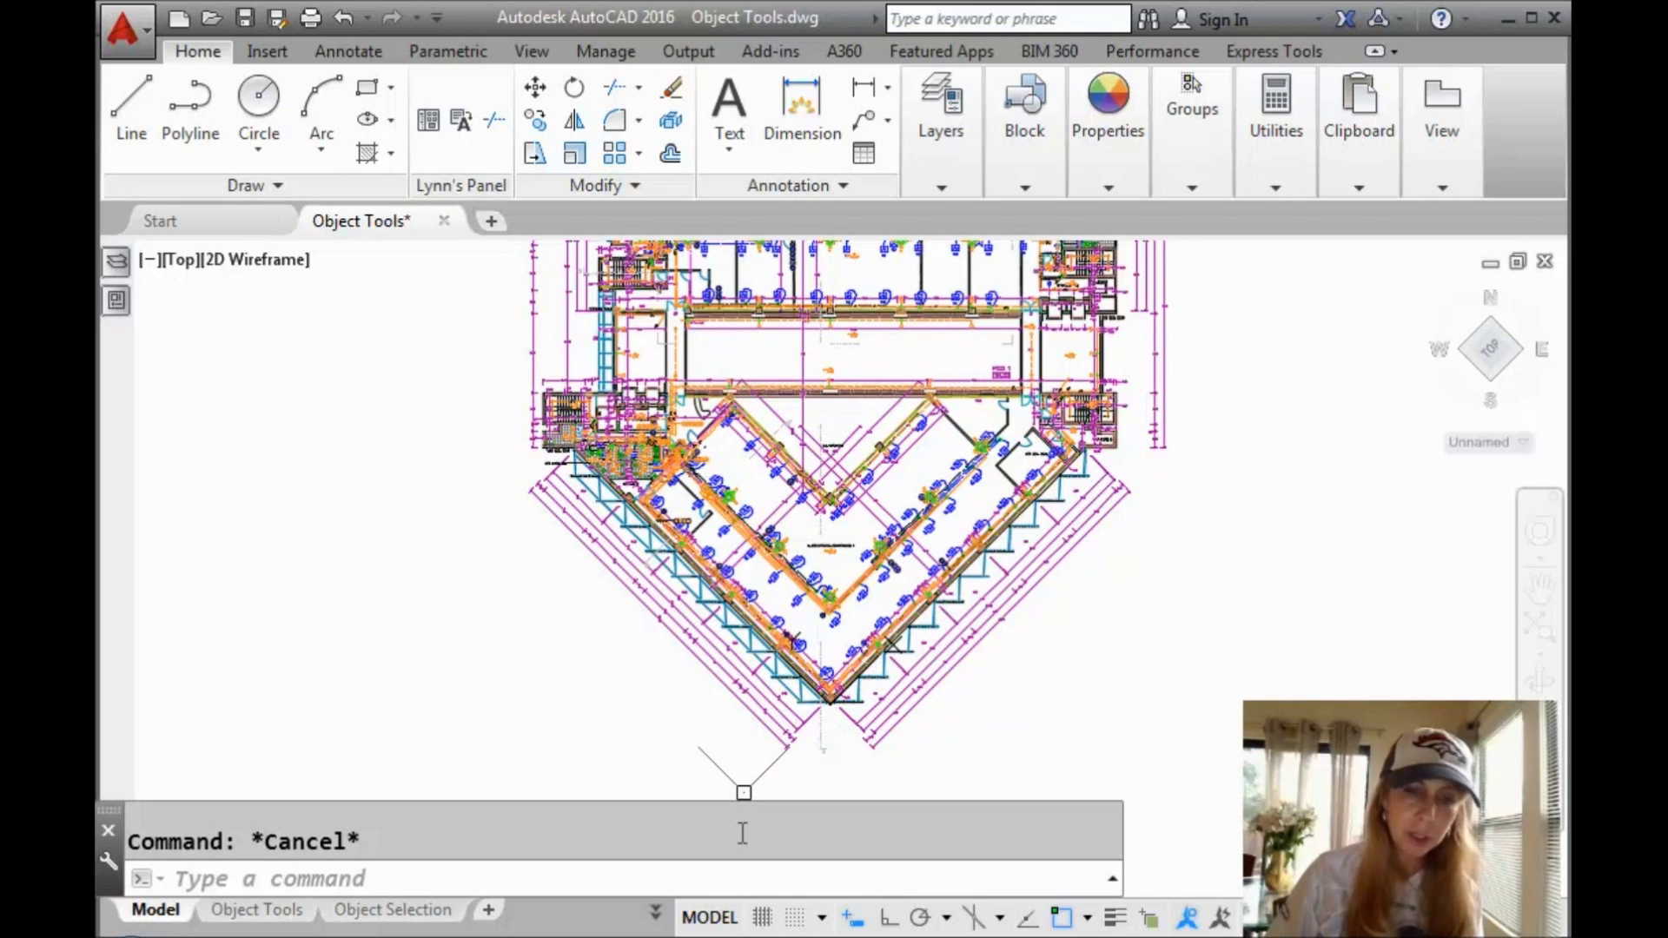
left_click(740, 879)
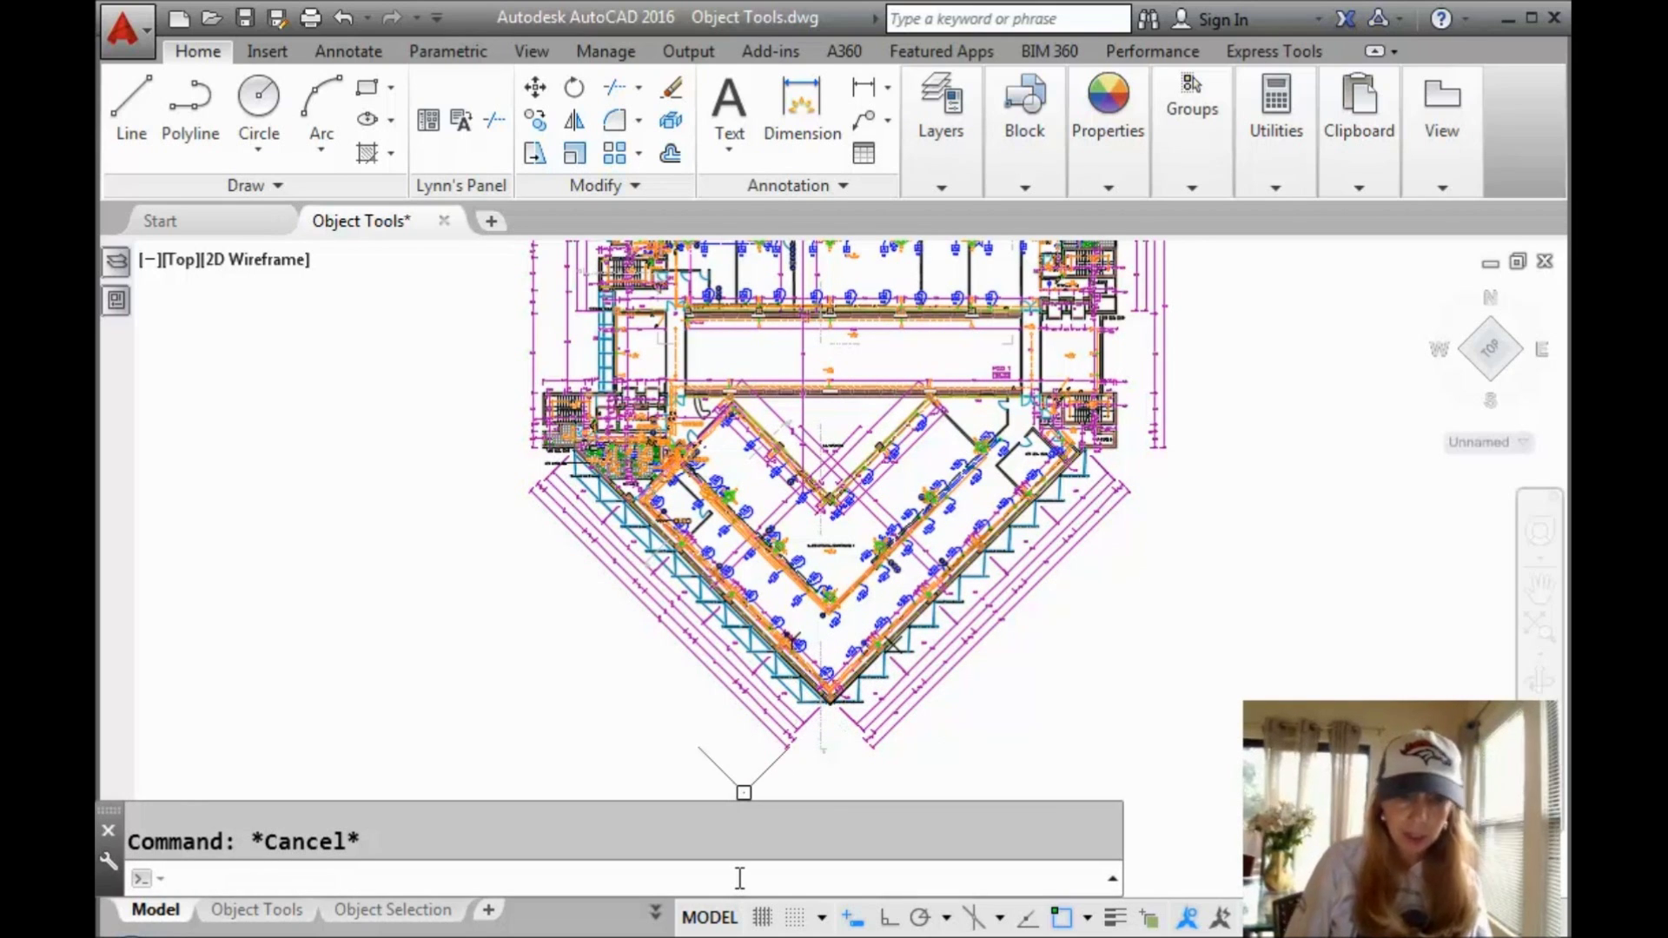
Define a new UCS with its origin at the V's bottom corner and X axis along the right angled wall.
type("ucs")
key("Return")
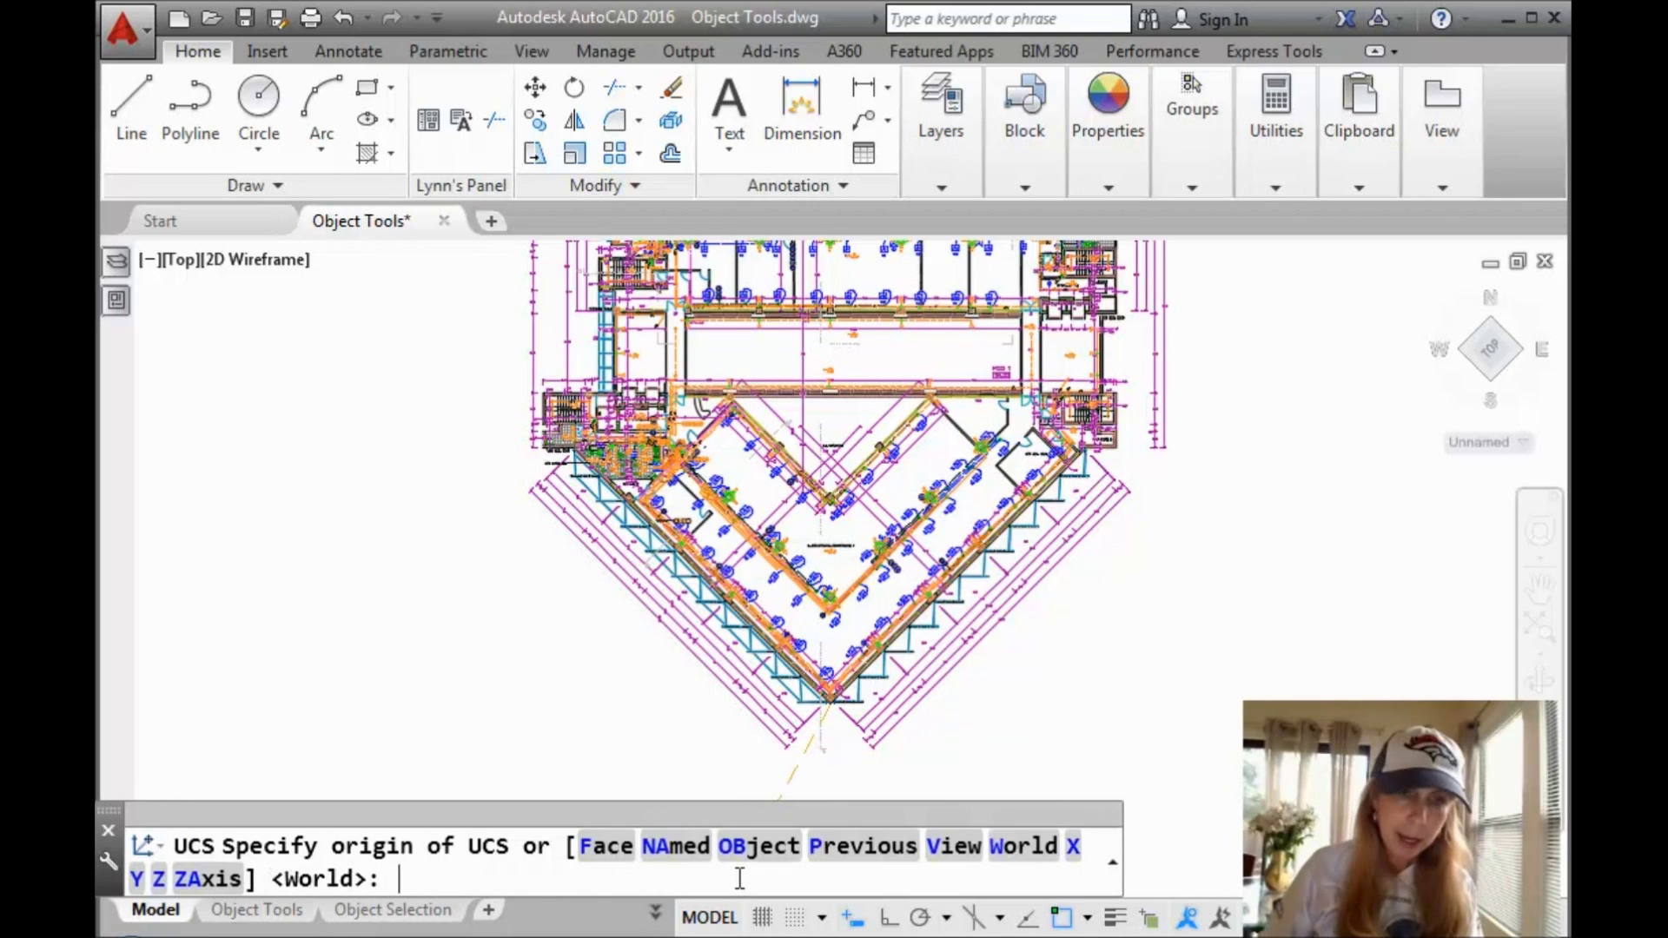
scroll(961, 685, "up", 5)
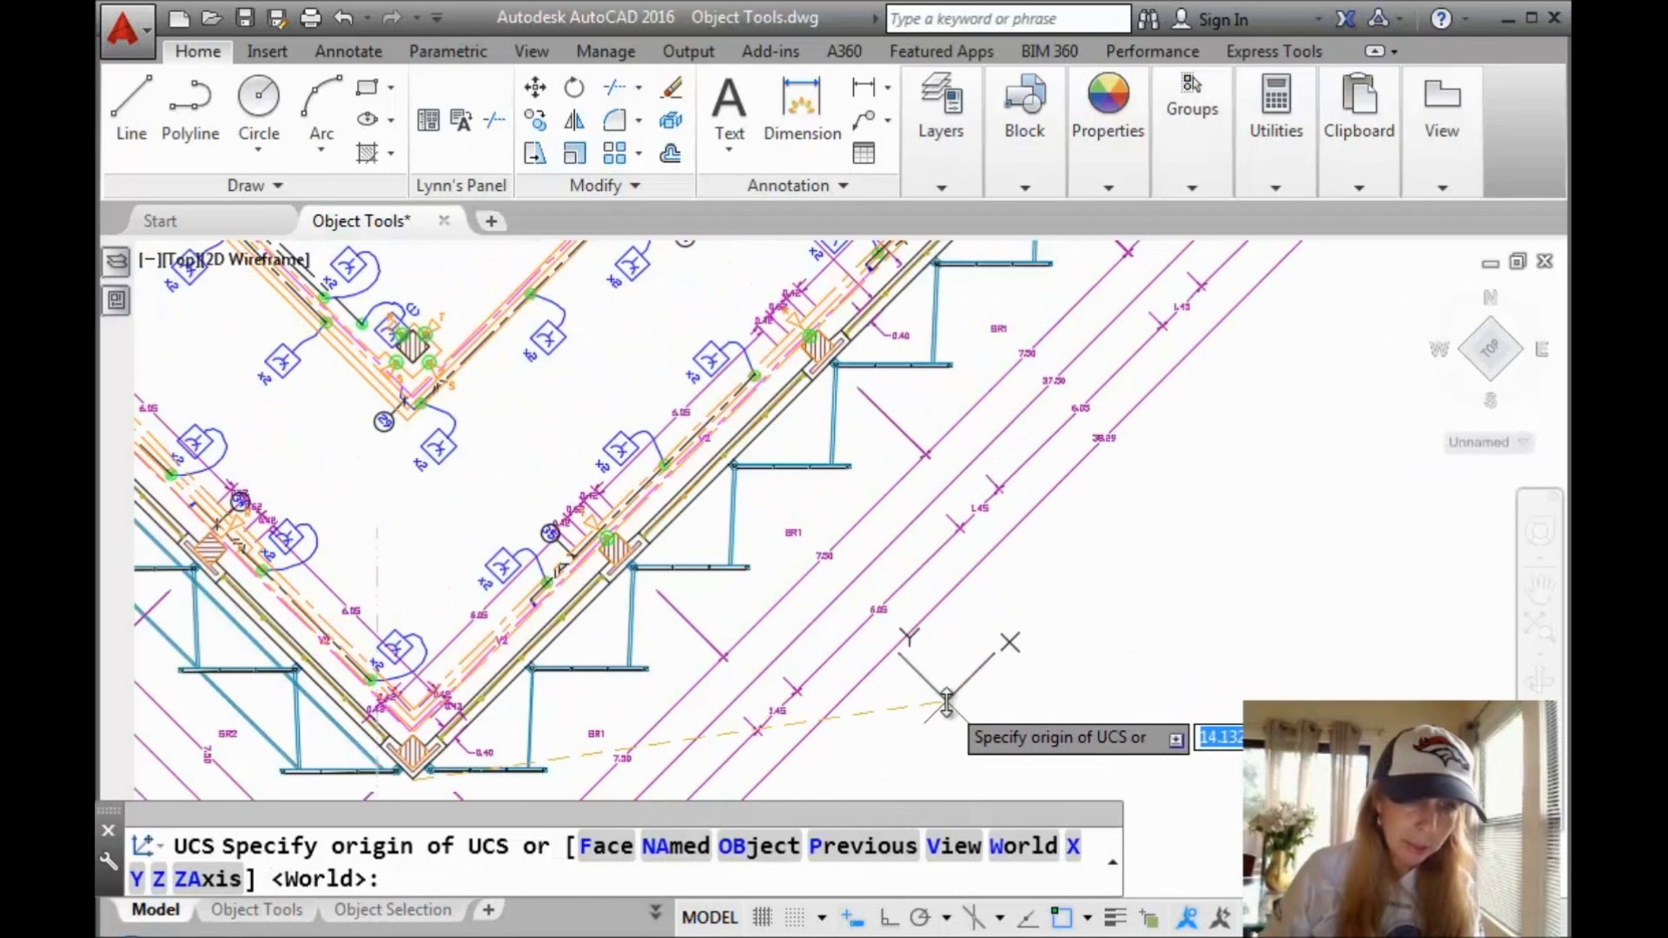
scroll(921, 674, "up", 2)
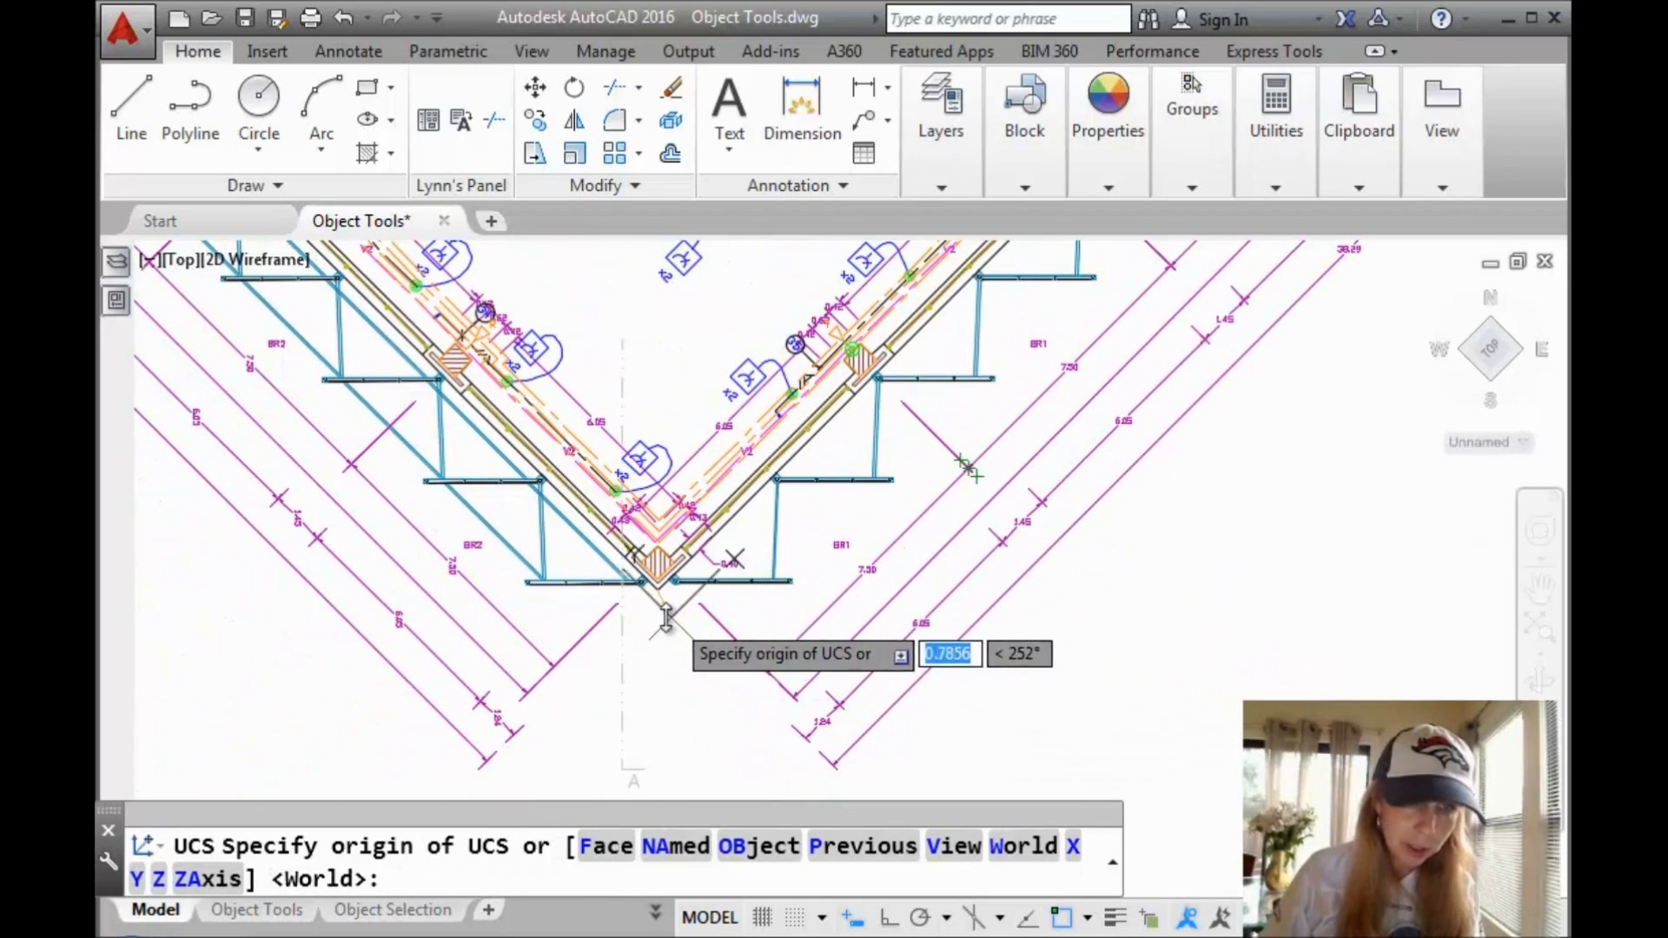
left_click(652, 599)
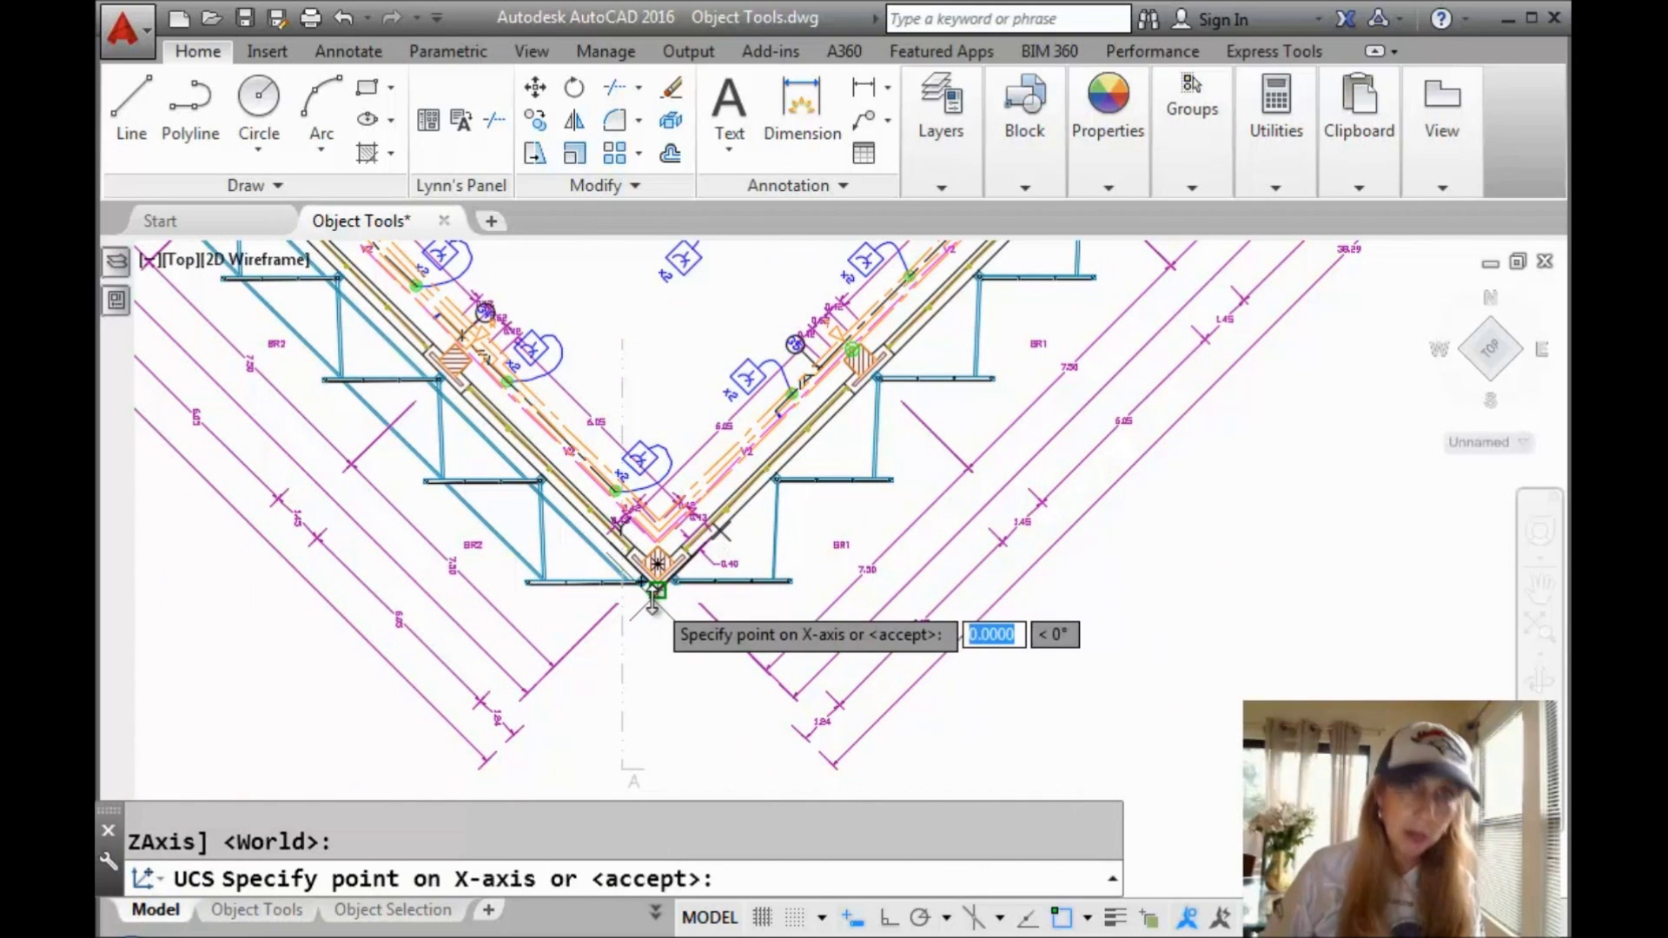
left_click(919, 344)
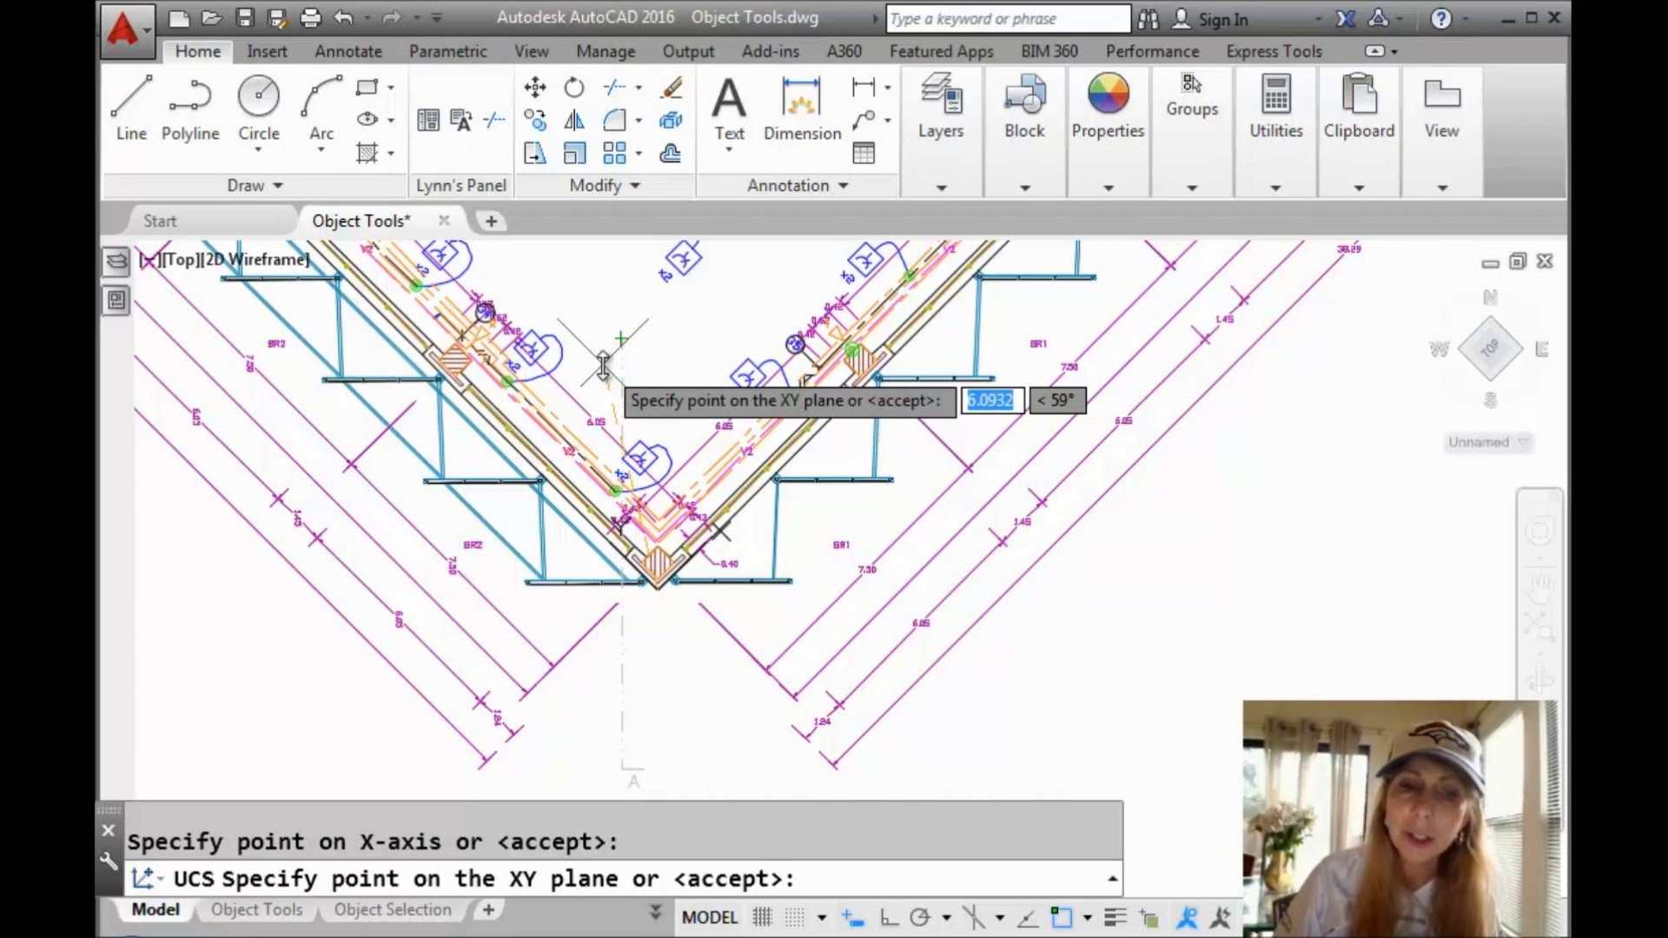
key("Return")
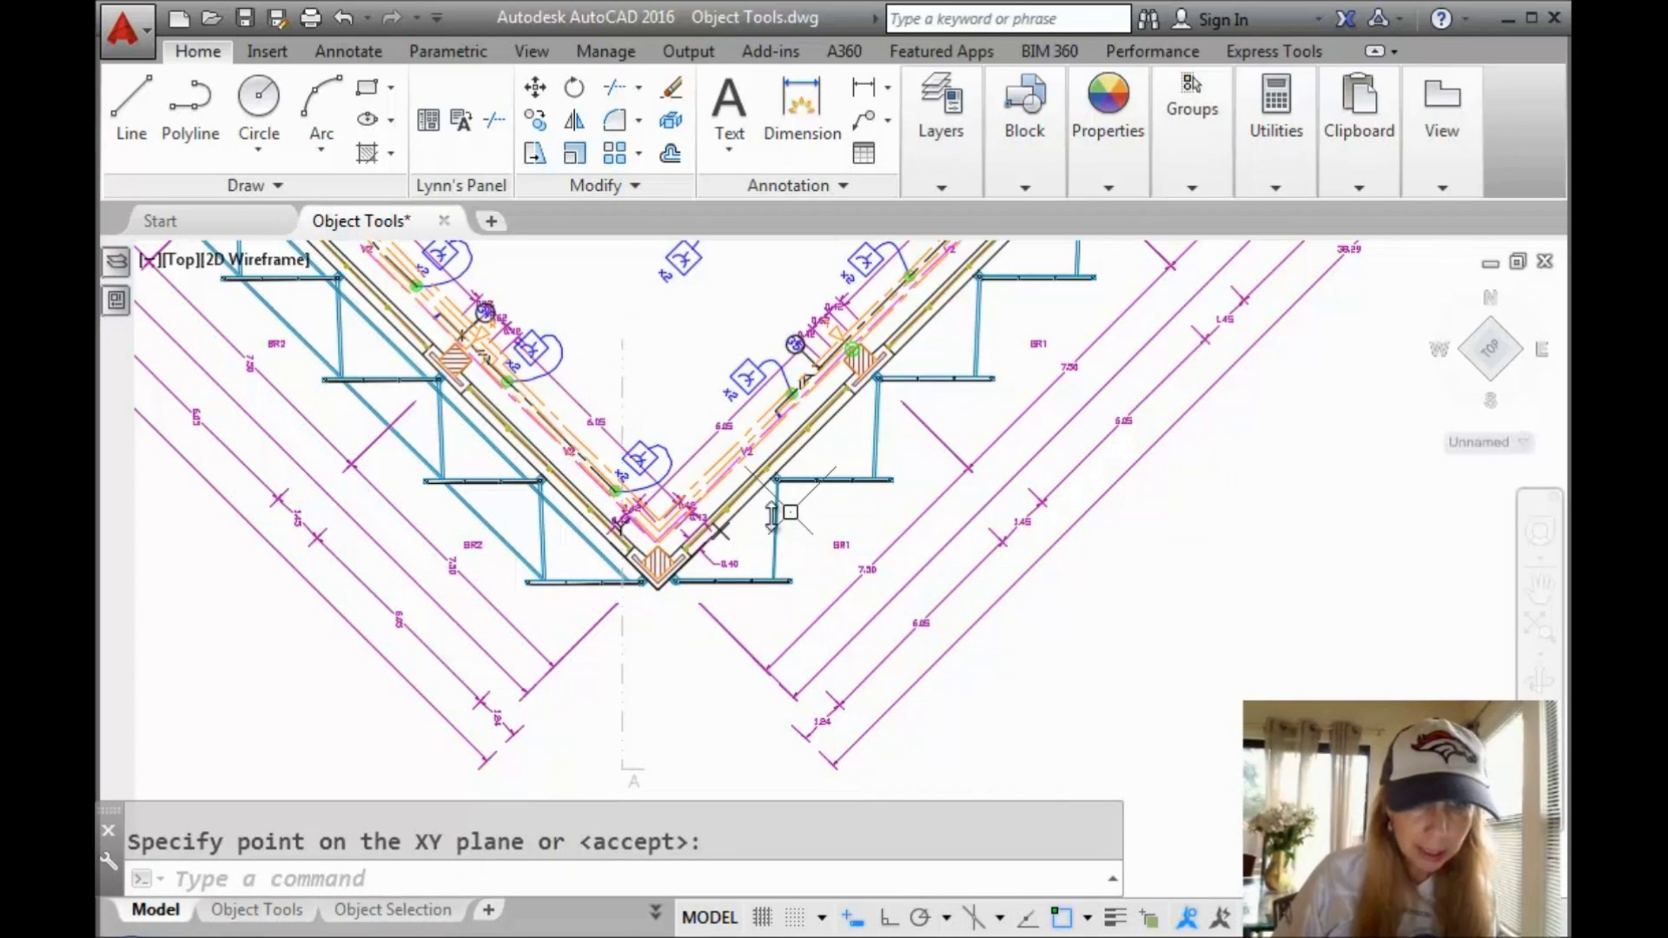
Erase the blue framing block near the corner, then undo to restore it.
key("Return")
left_click(807, 445)
key("Delete")
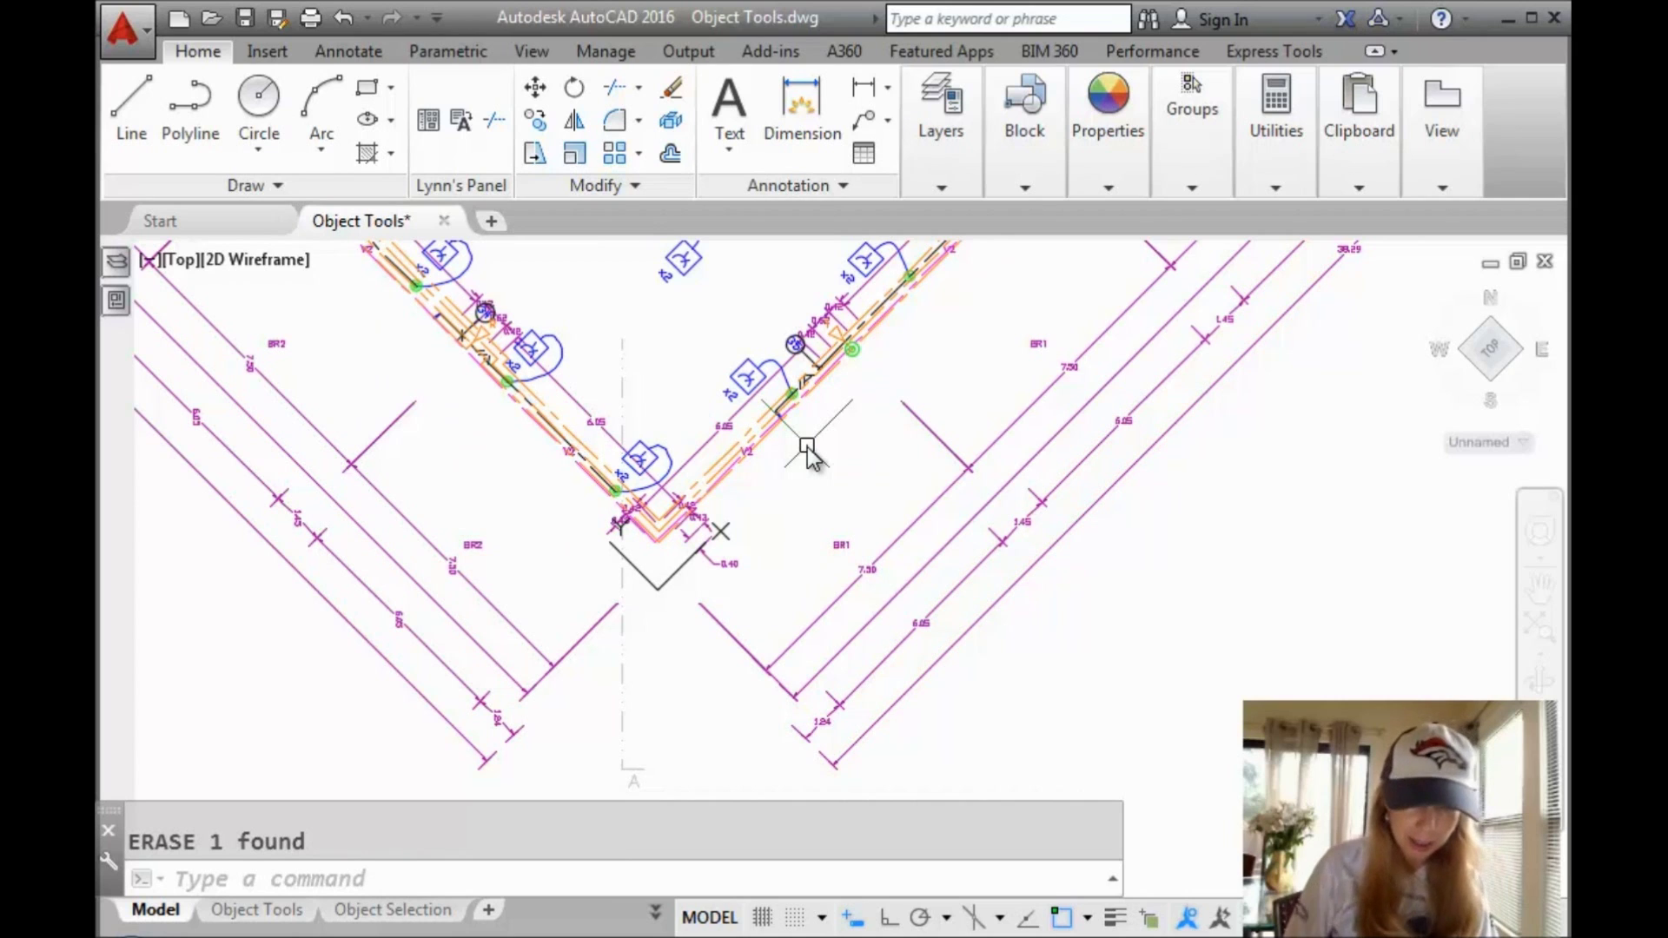
type("u")
key("Return")
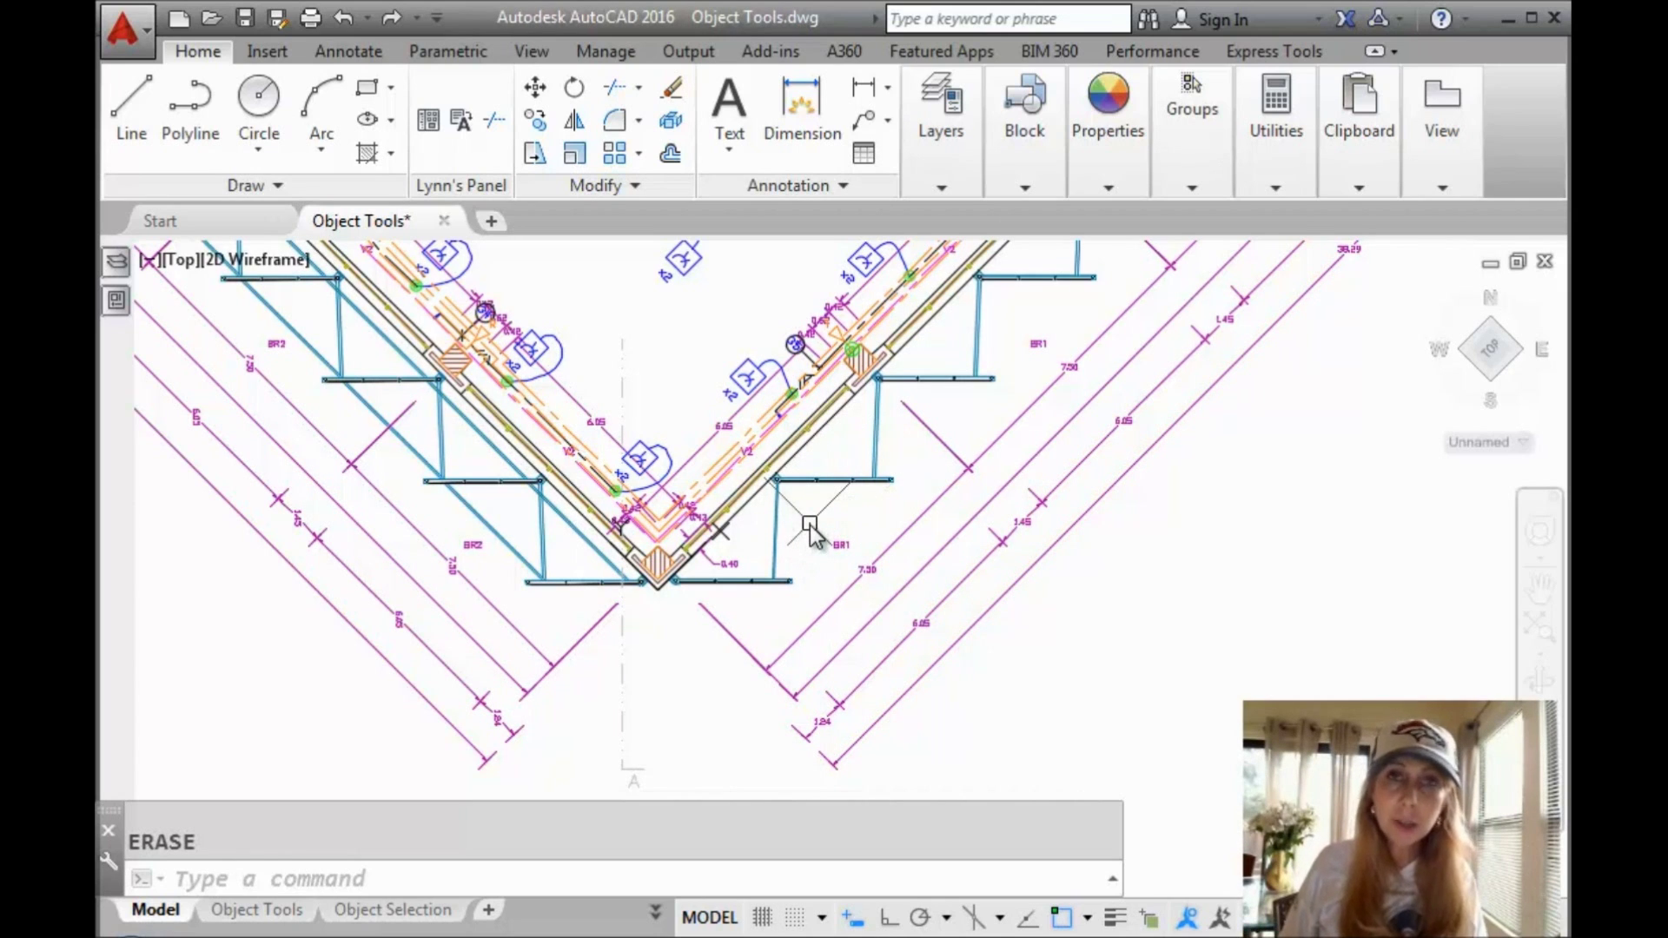
Start a line at point 10,0 in the rotated UCS.
type("l")
key("Return")
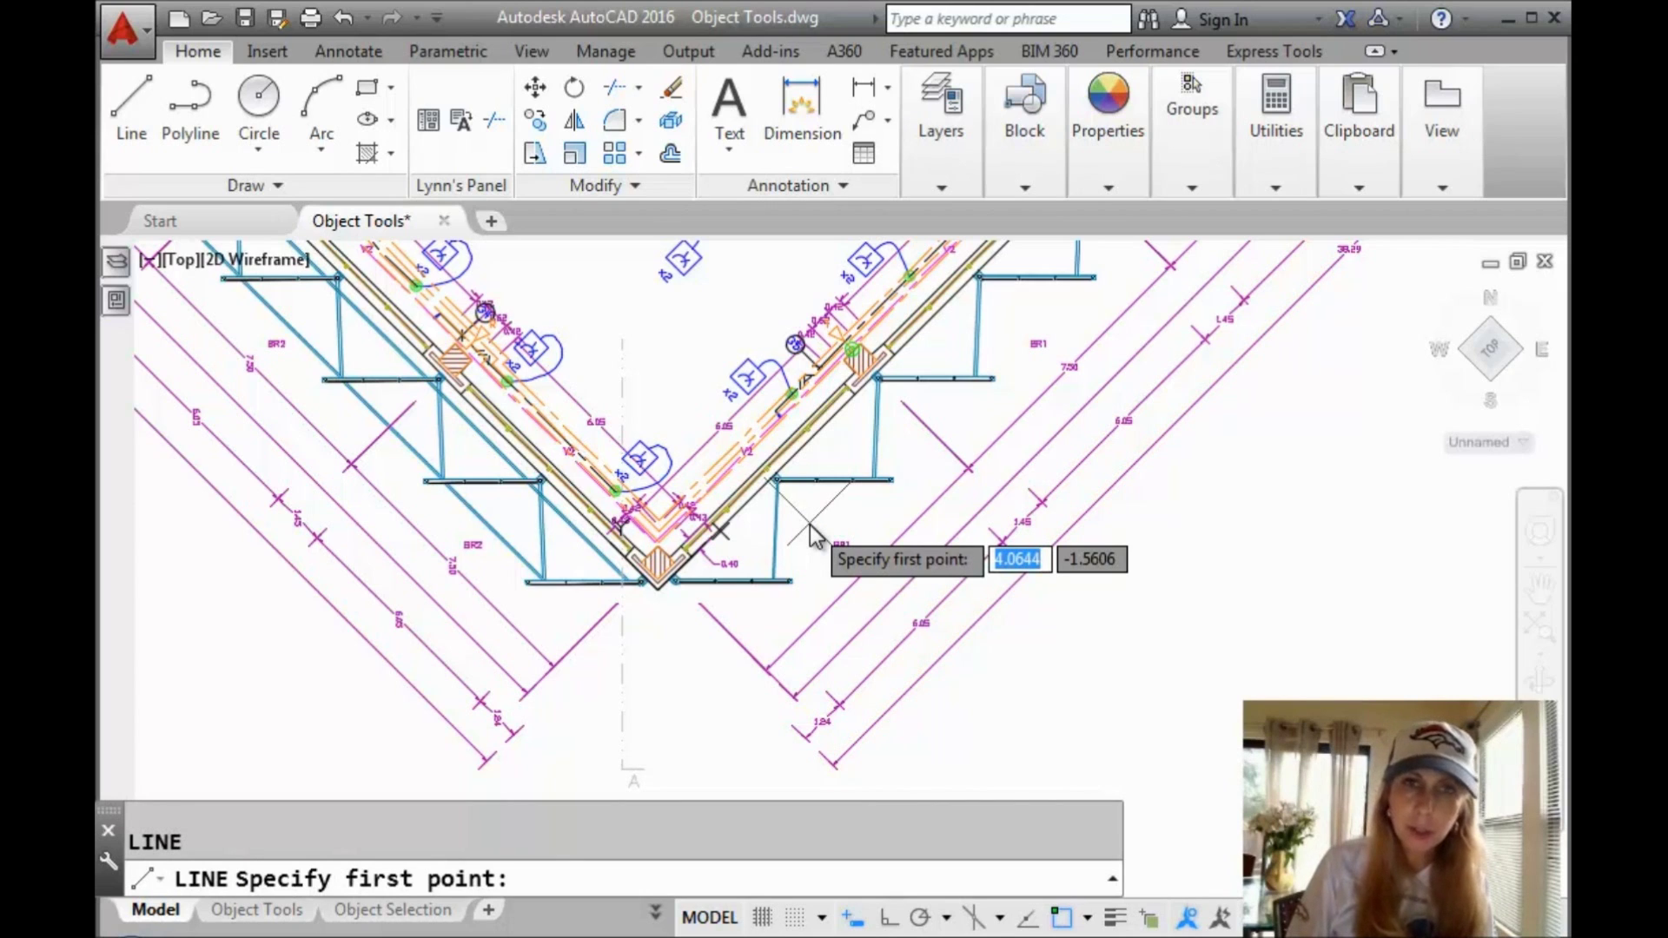
type("10")
key("Tab")
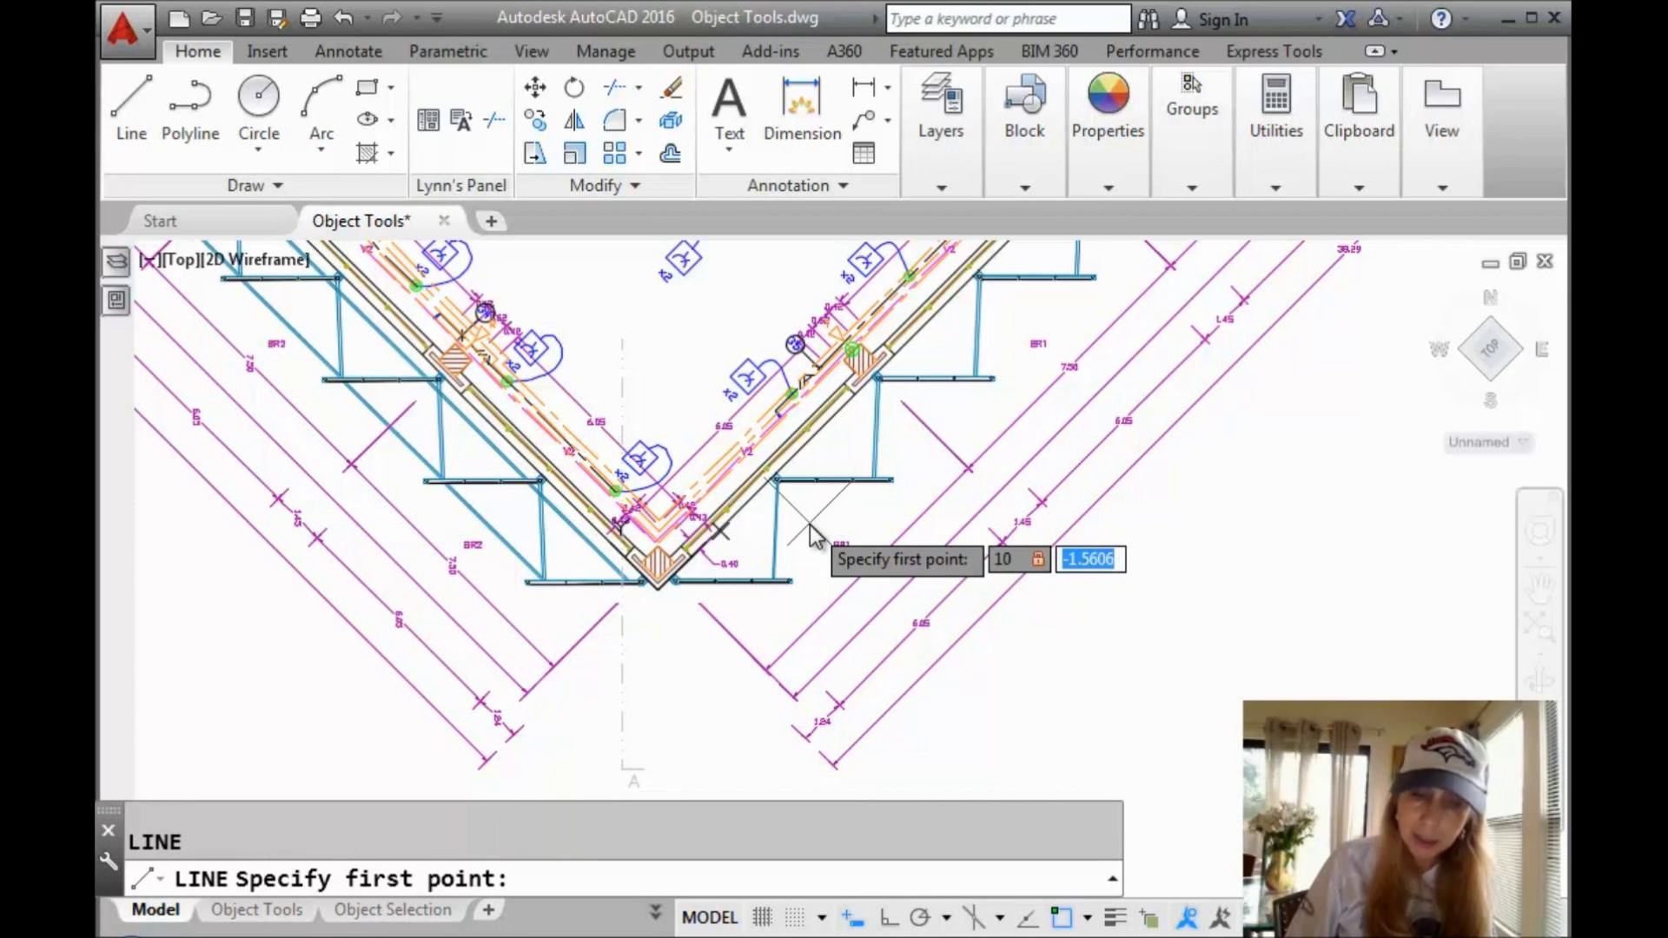
type("0")
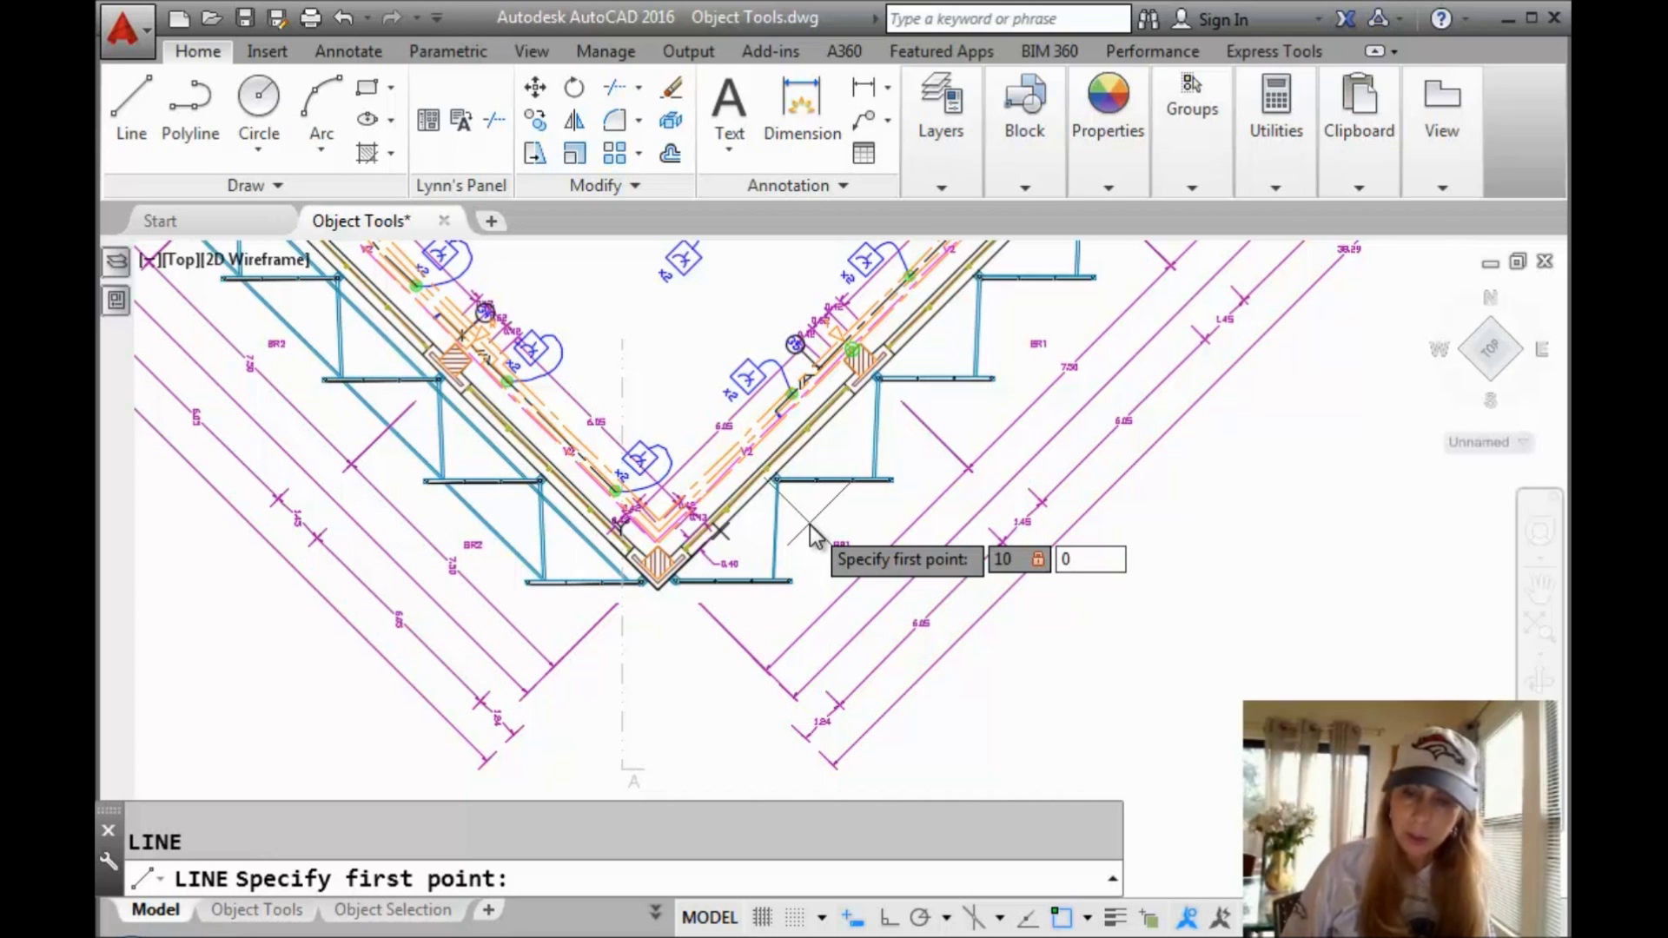
key("Return")
Turn Ortho on with F8 and cancel the line without drawing it.
scroll(938, 465, "up", 3)
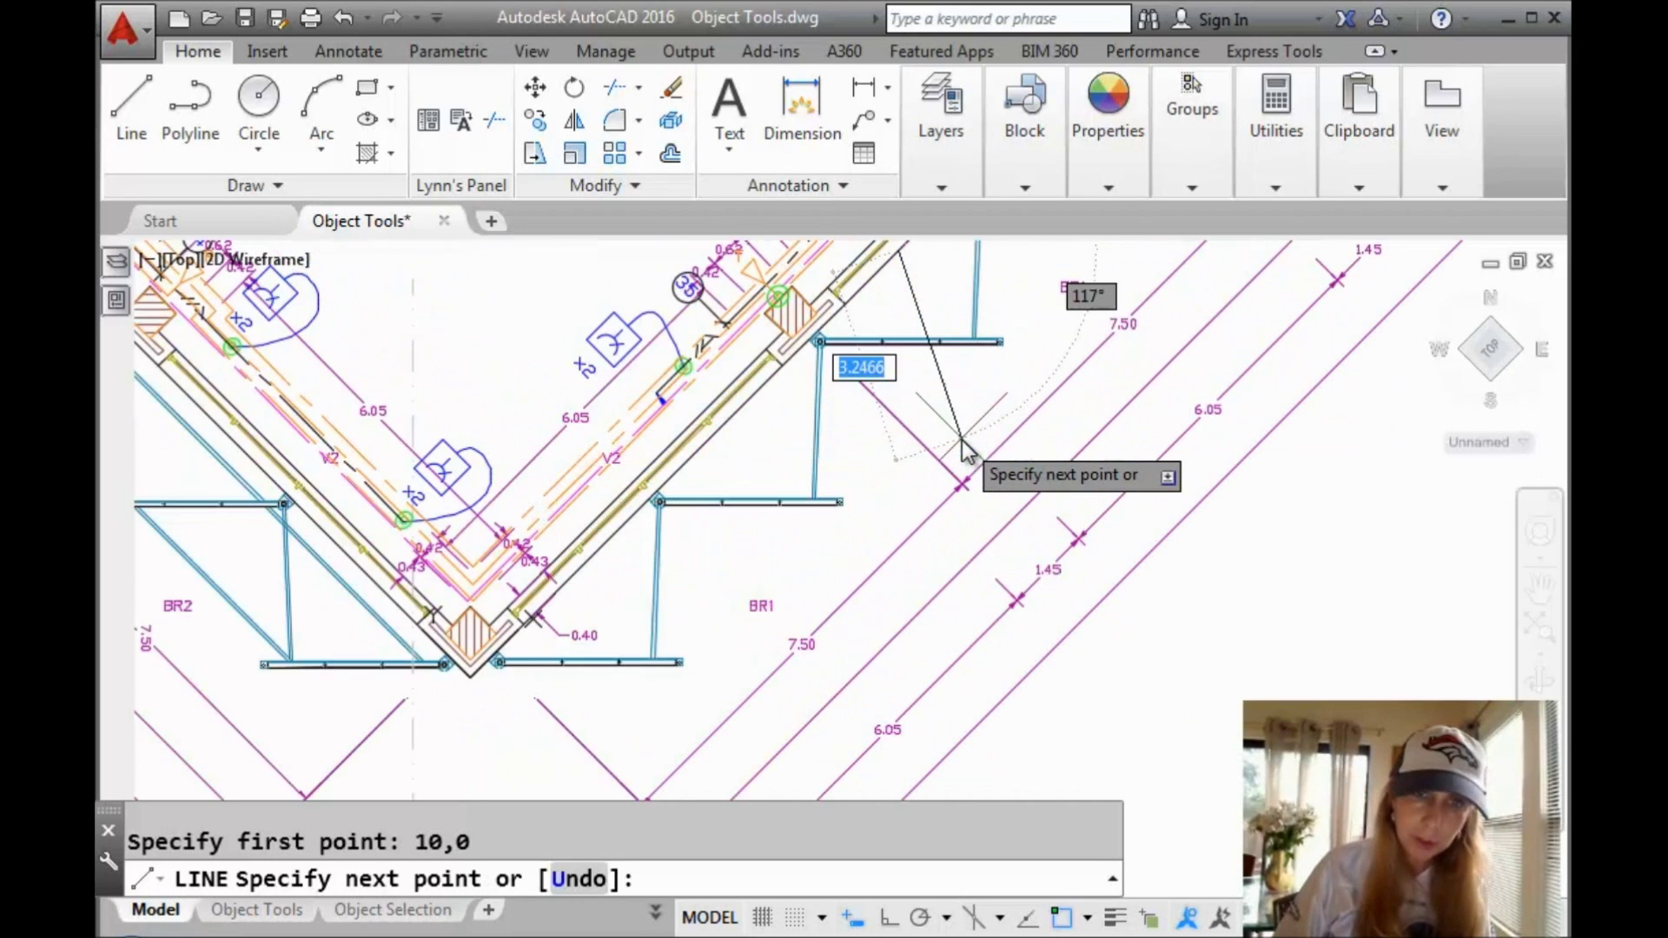
middle_click_drag(961, 440, 1036, 723)
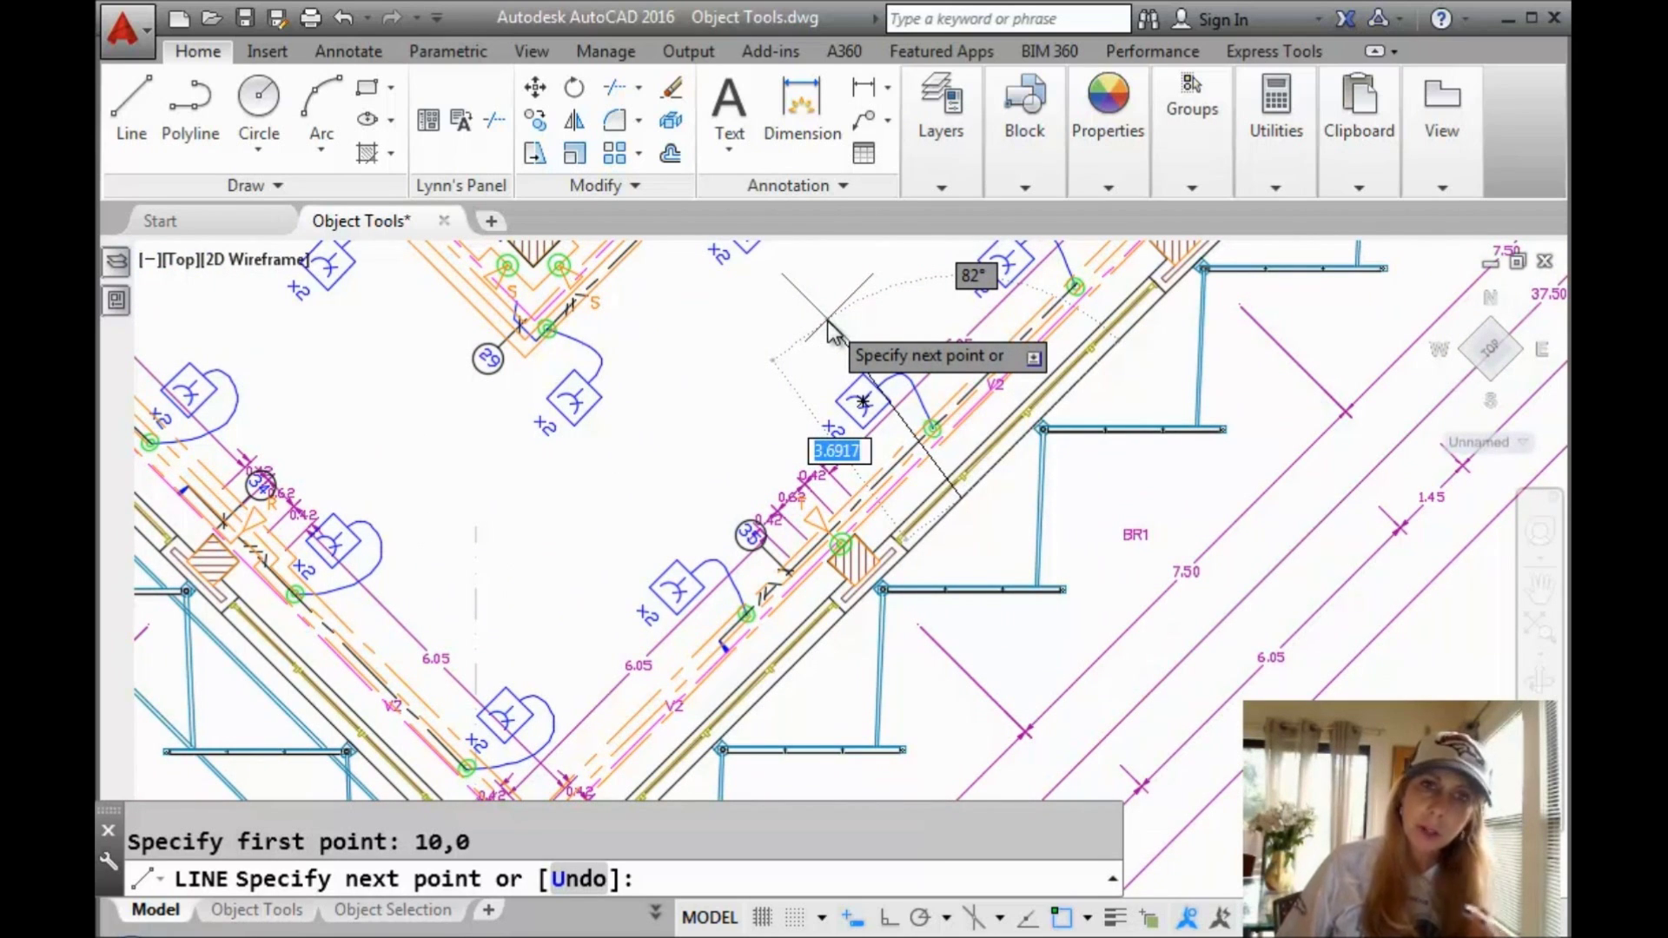
key("F8")
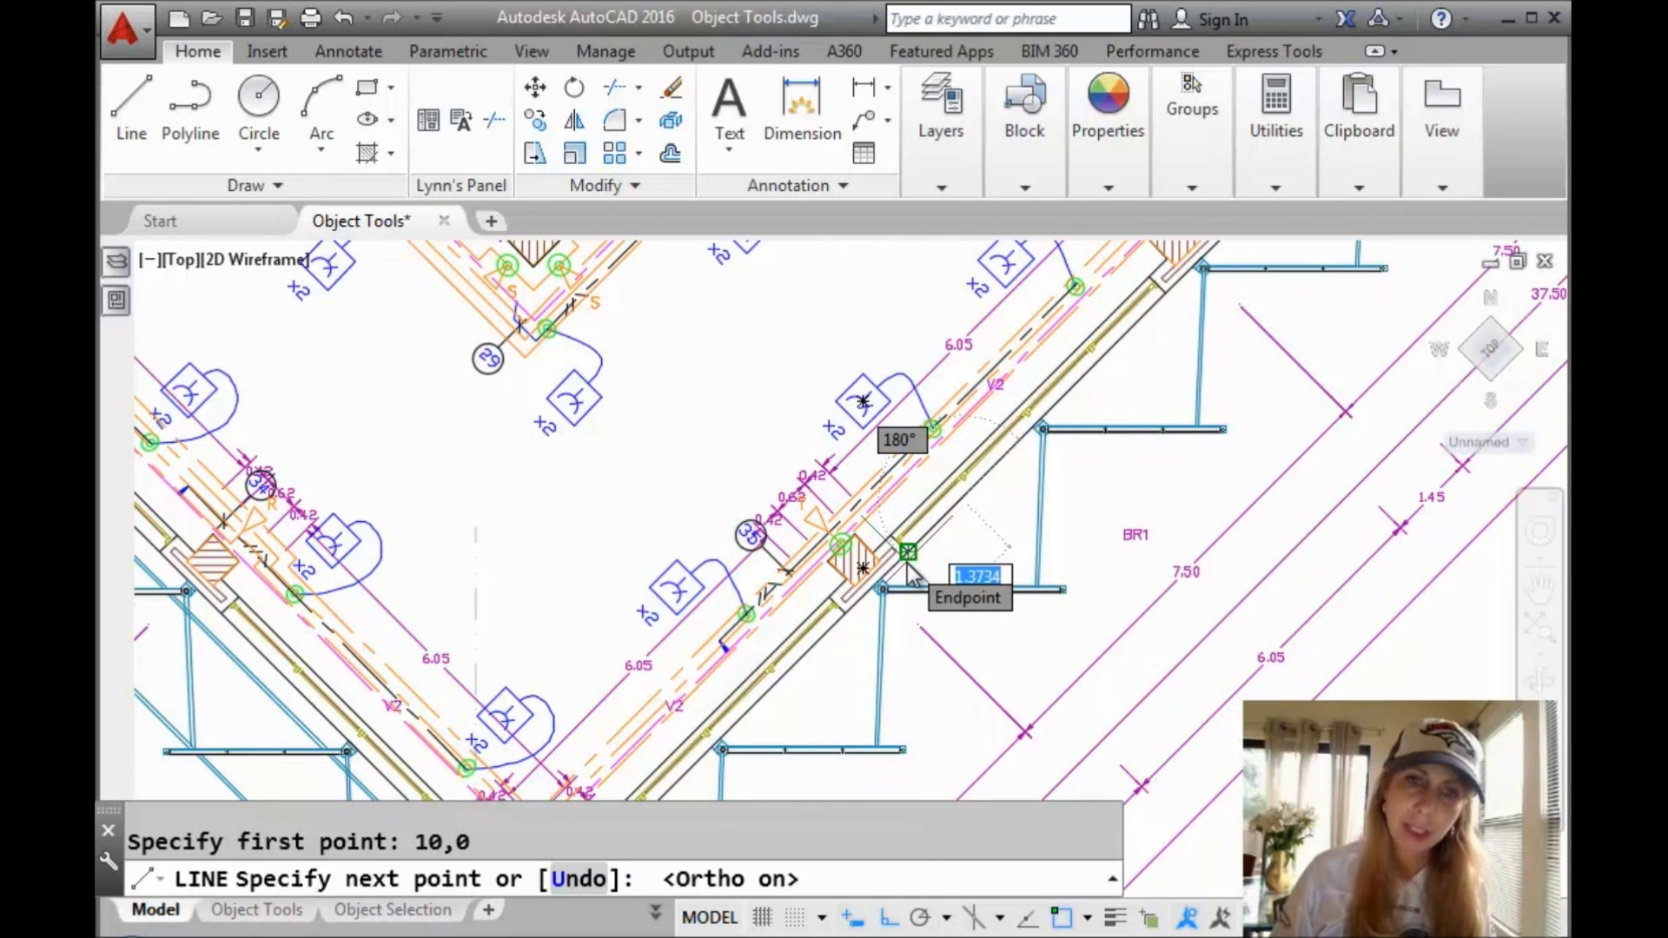
key("Escape")
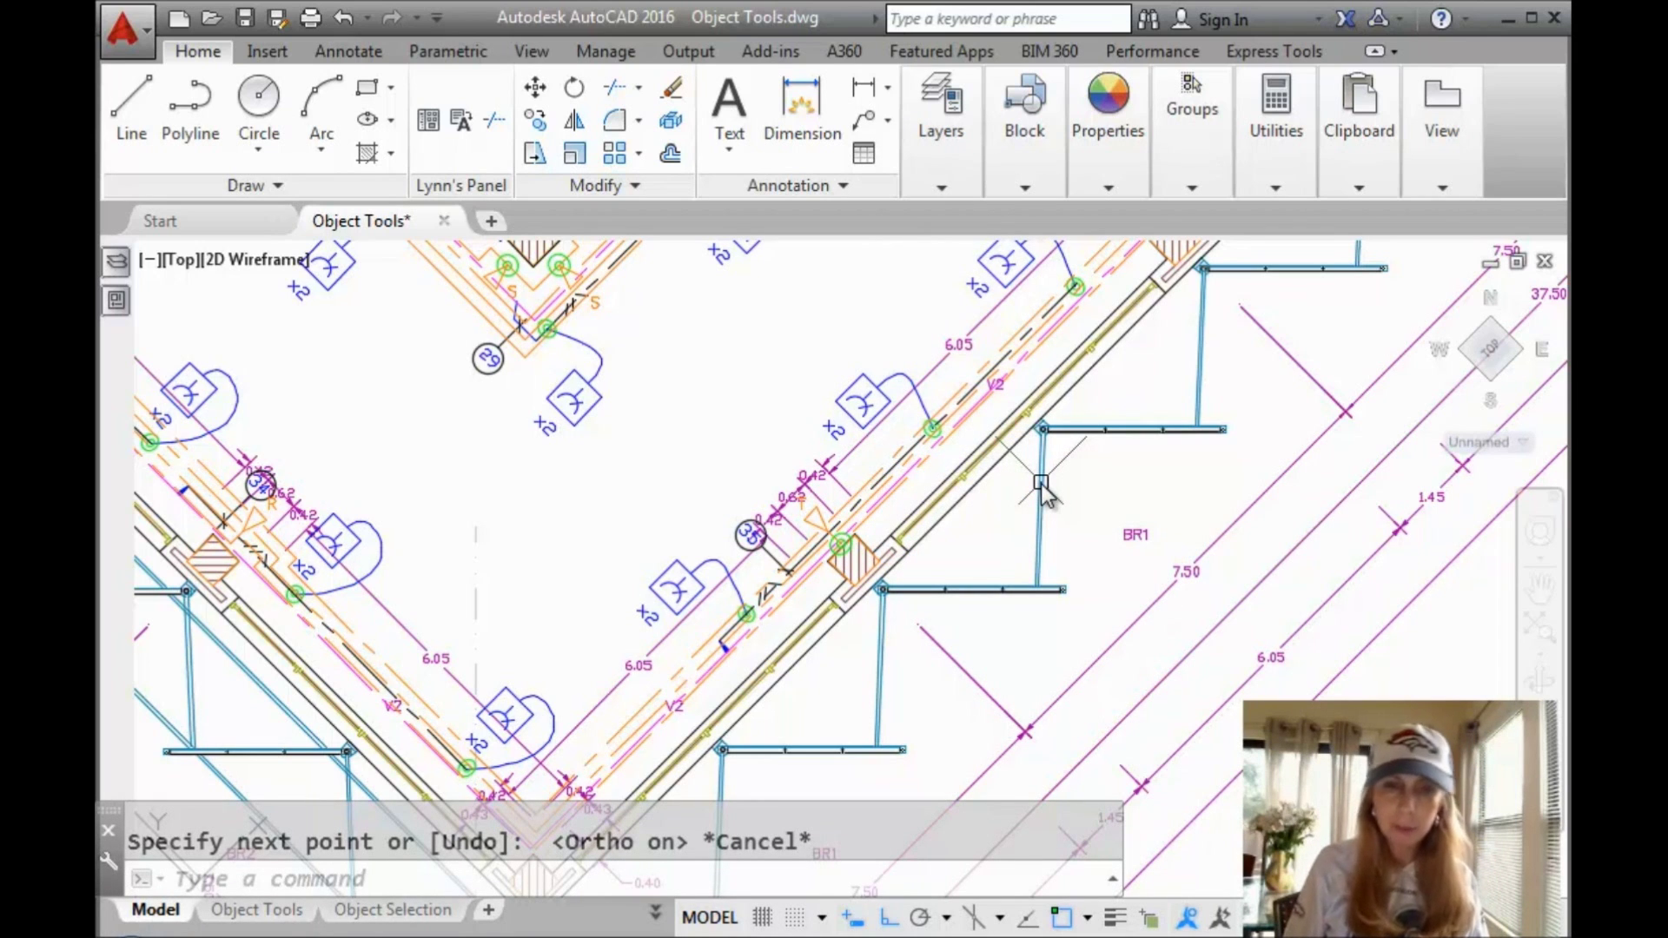
scroll(1041, 483, "down", 10)
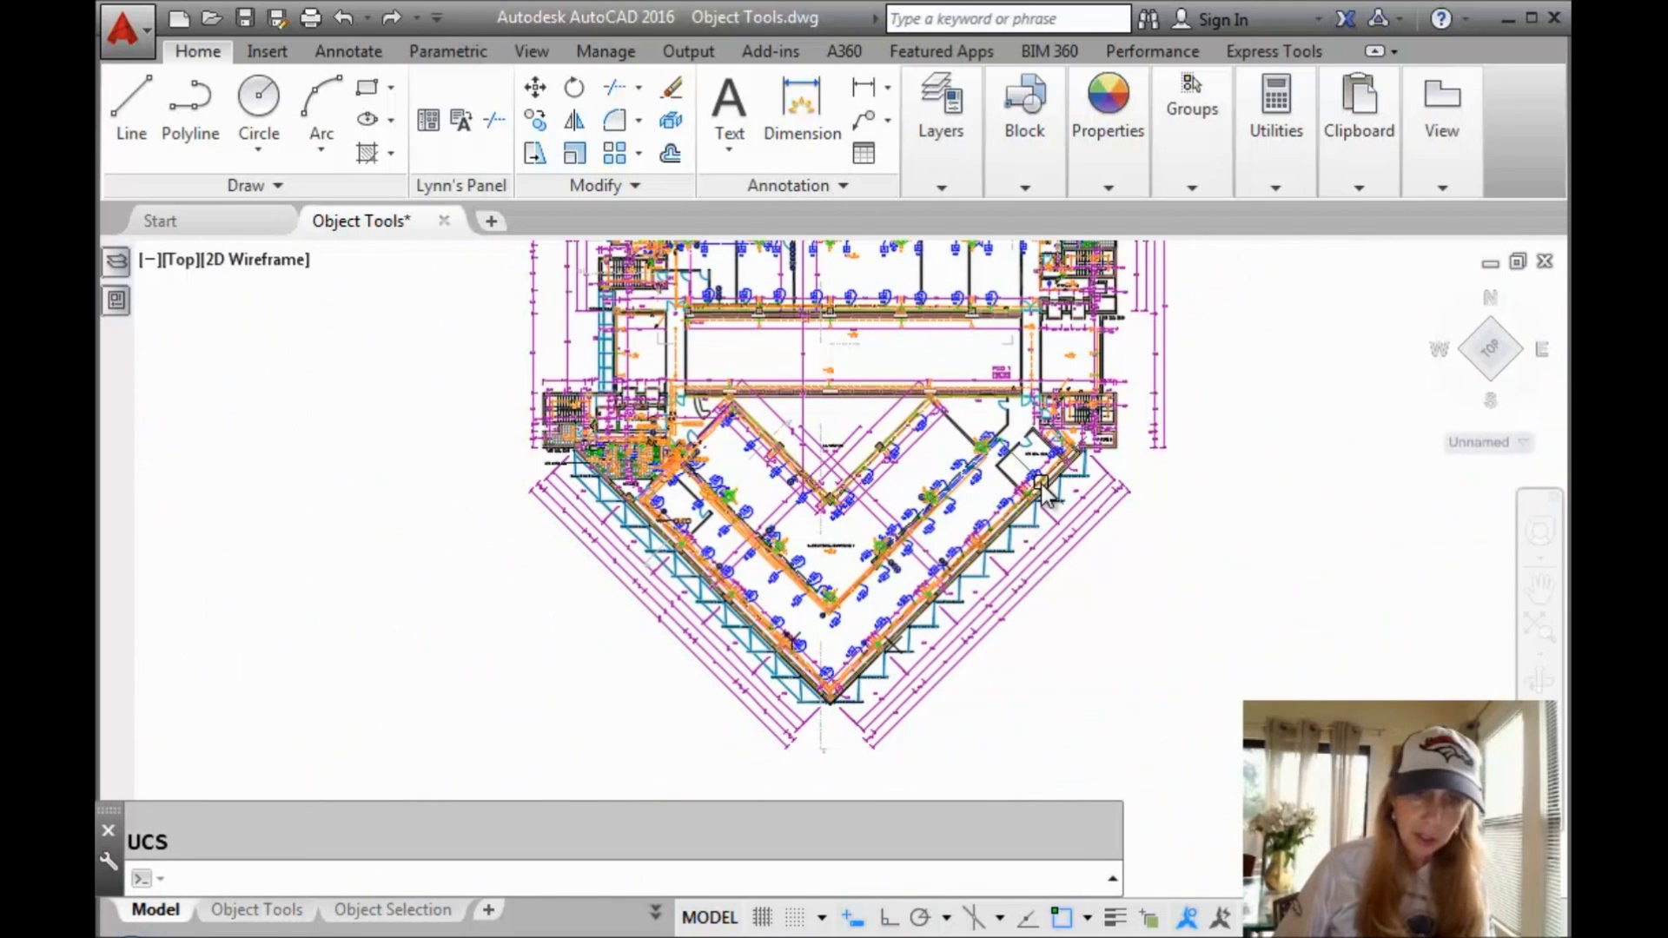
Undo back to the World UCS and start Move and Align from the UCS icon's origin grip.
key("ctrl+z")
key("ctrl+z")
key("ctrl+z")
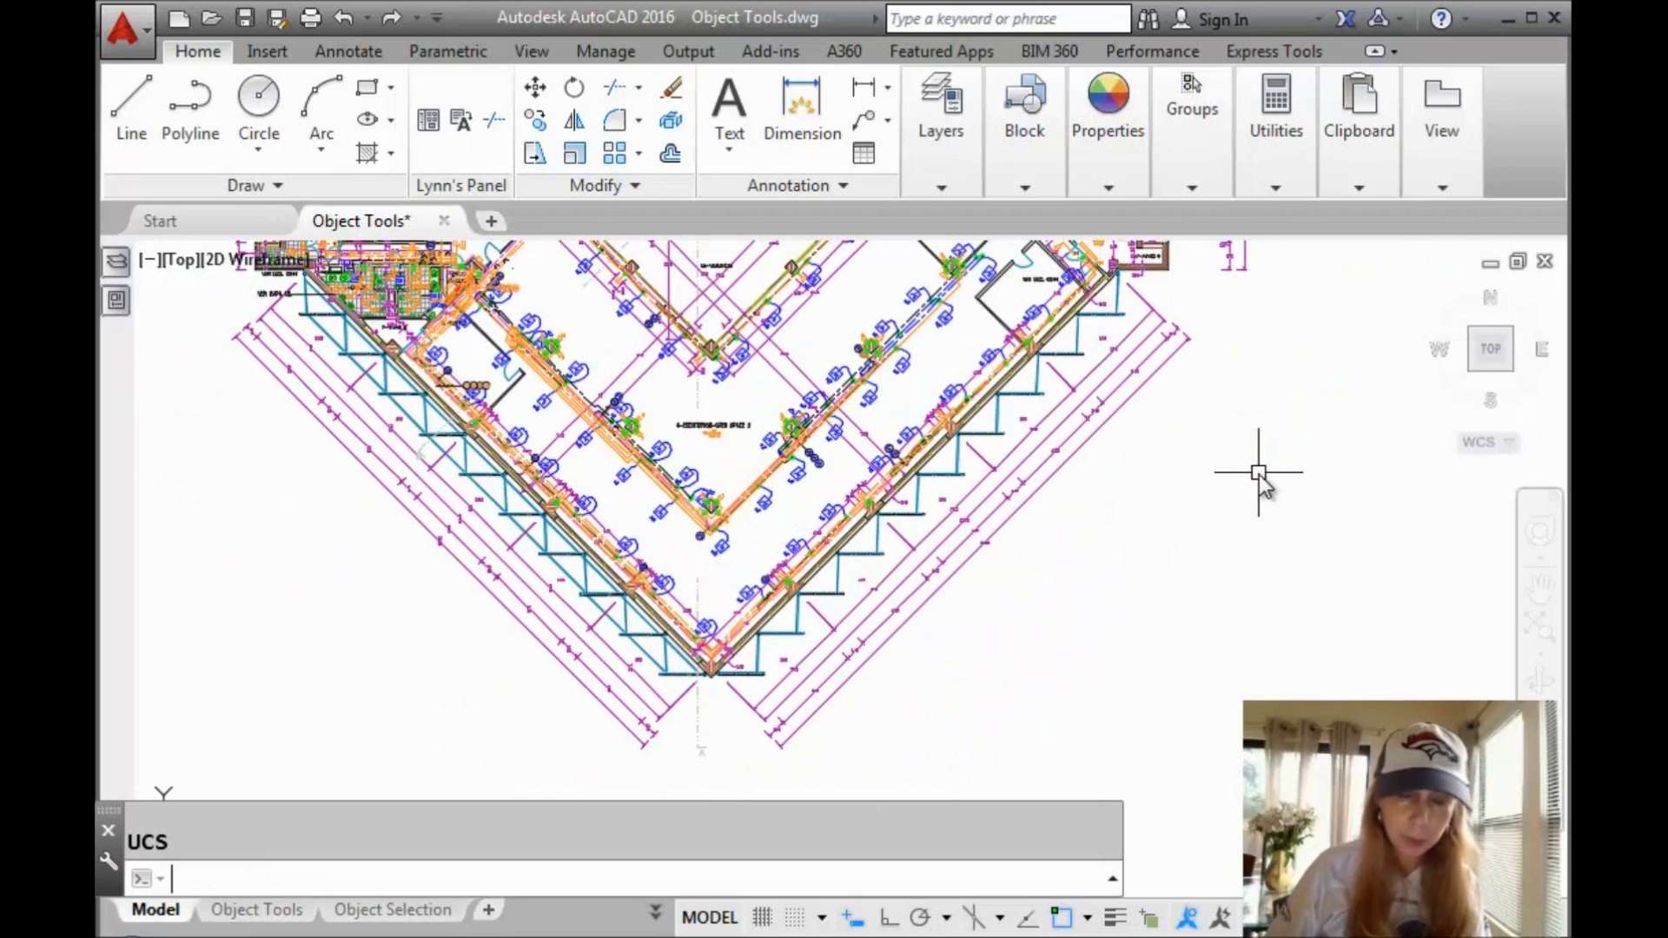
middle_click_drag(1210, 596, 1300, 473)
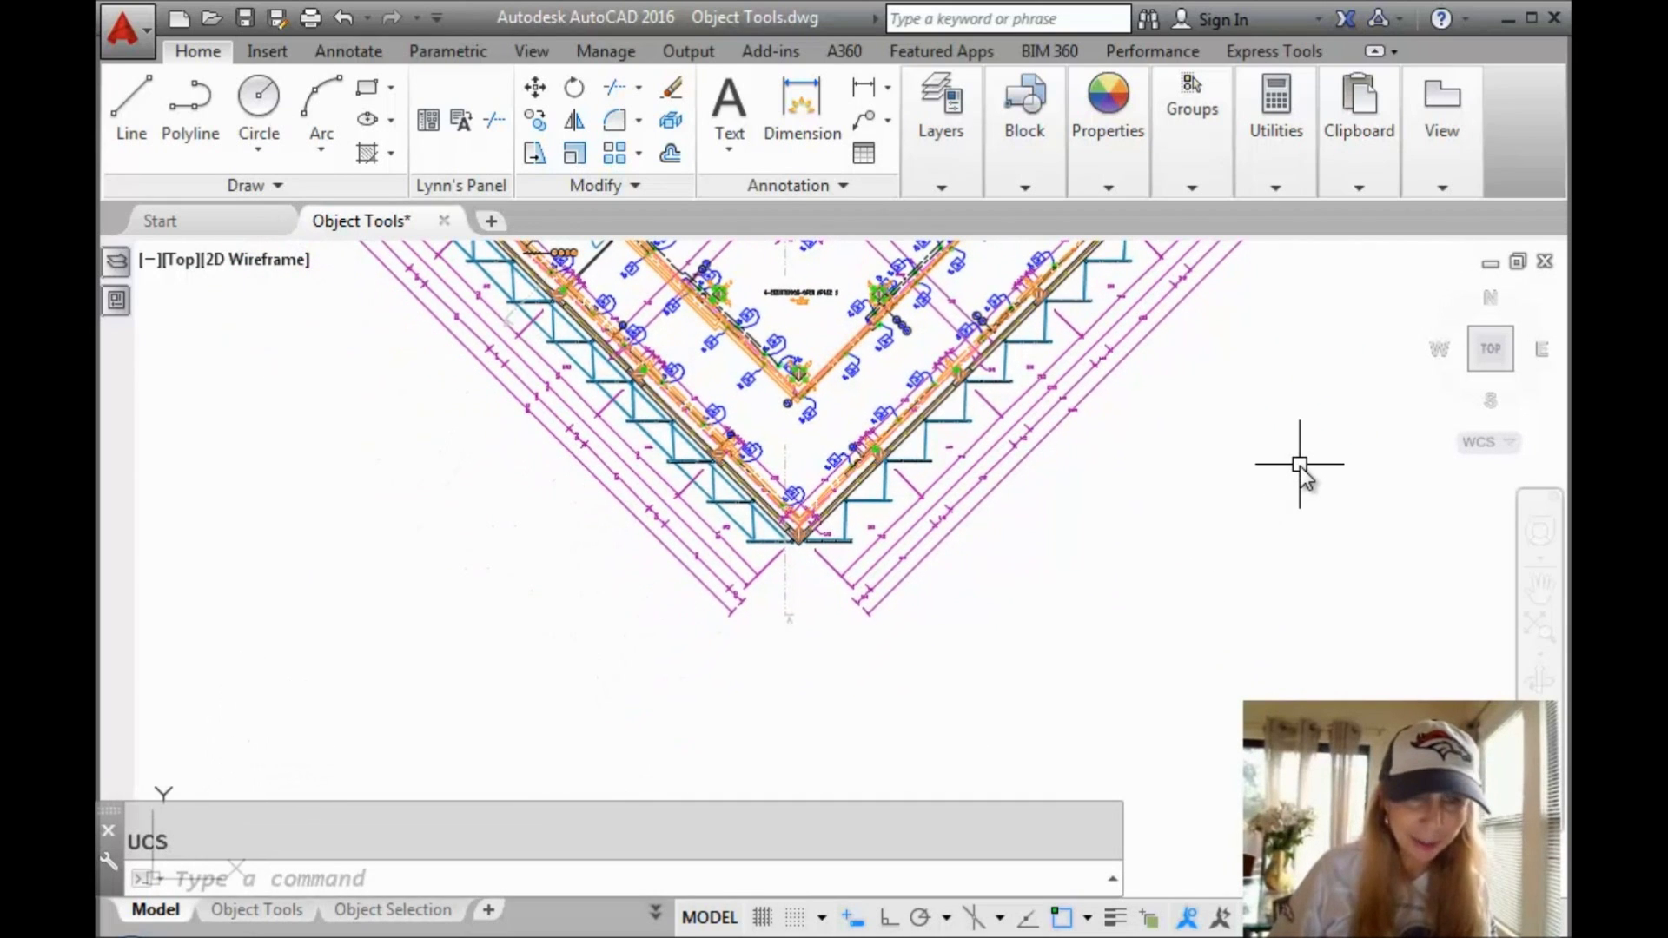
scroll(1300, 466, "down", 2)
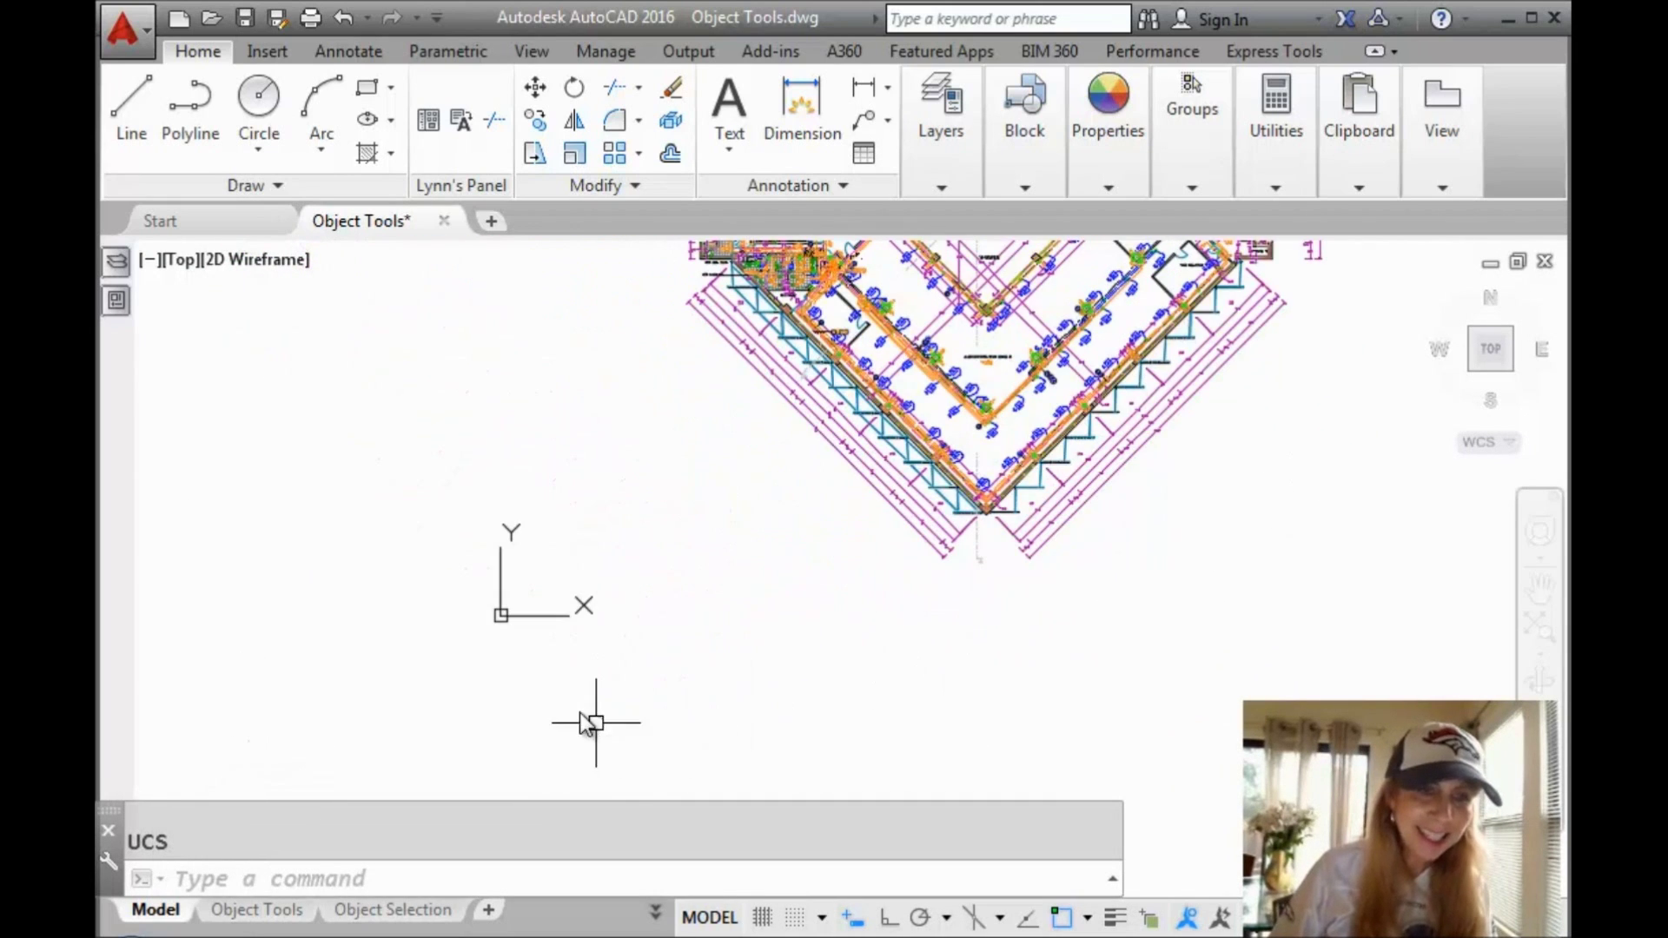
left_click(502, 617)
mouse_move(502, 617)
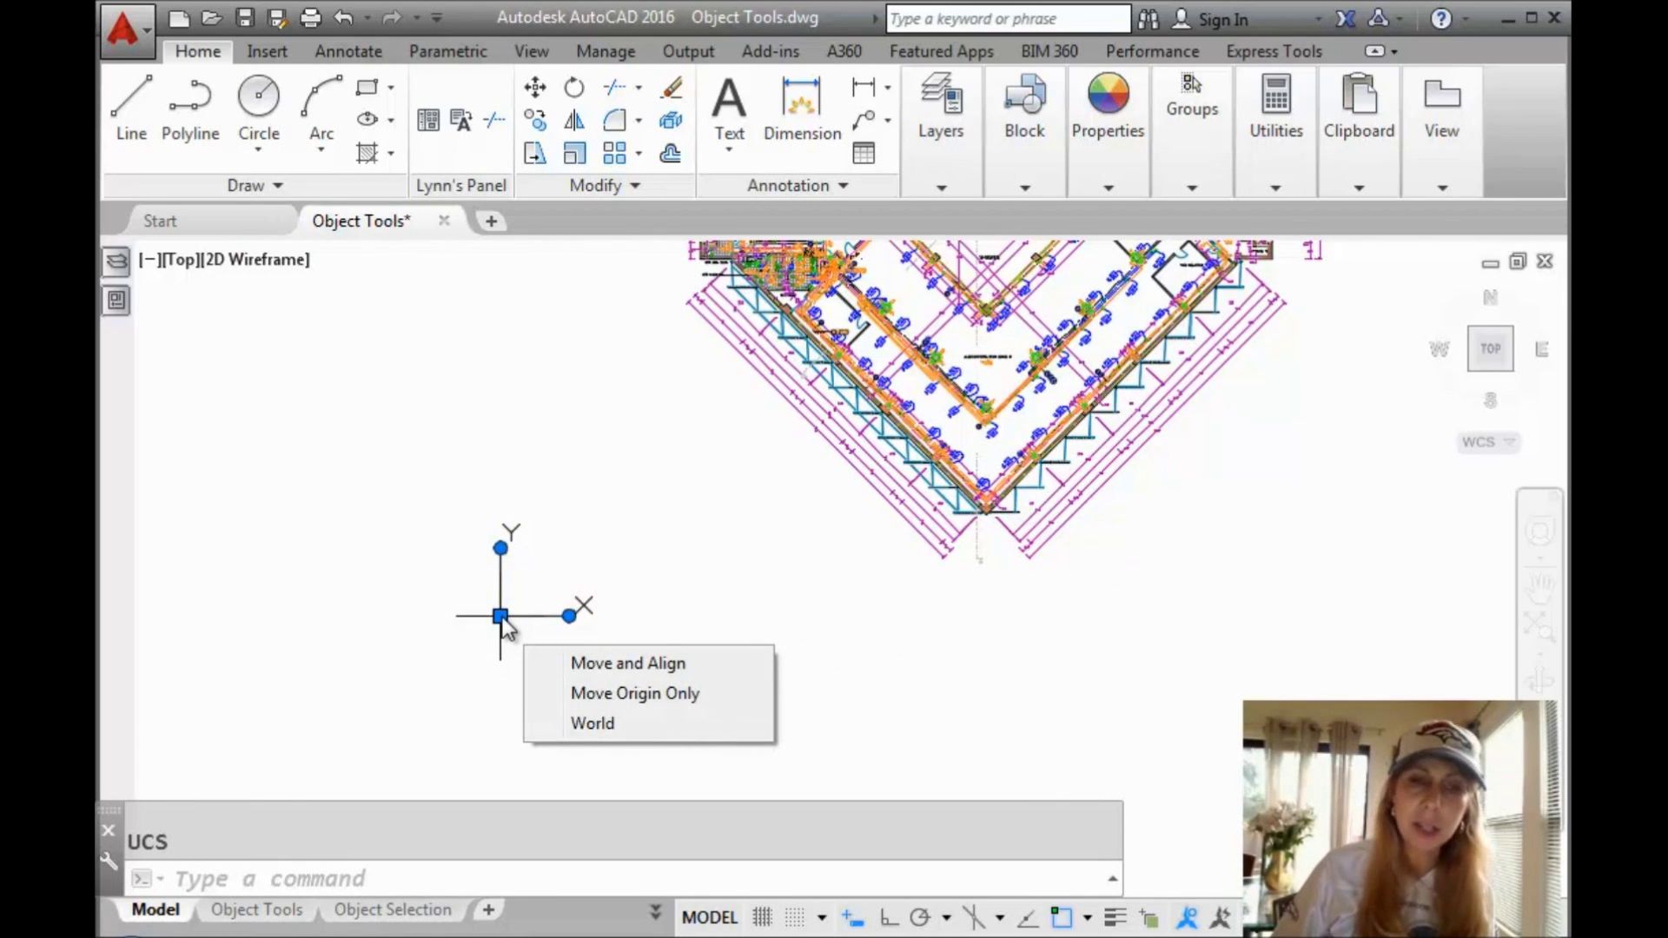
left_click(615, 663)
Place the UCS origin at the V corner and align its X axis along the angled wall.
scroll(975, 638, "up", 2)
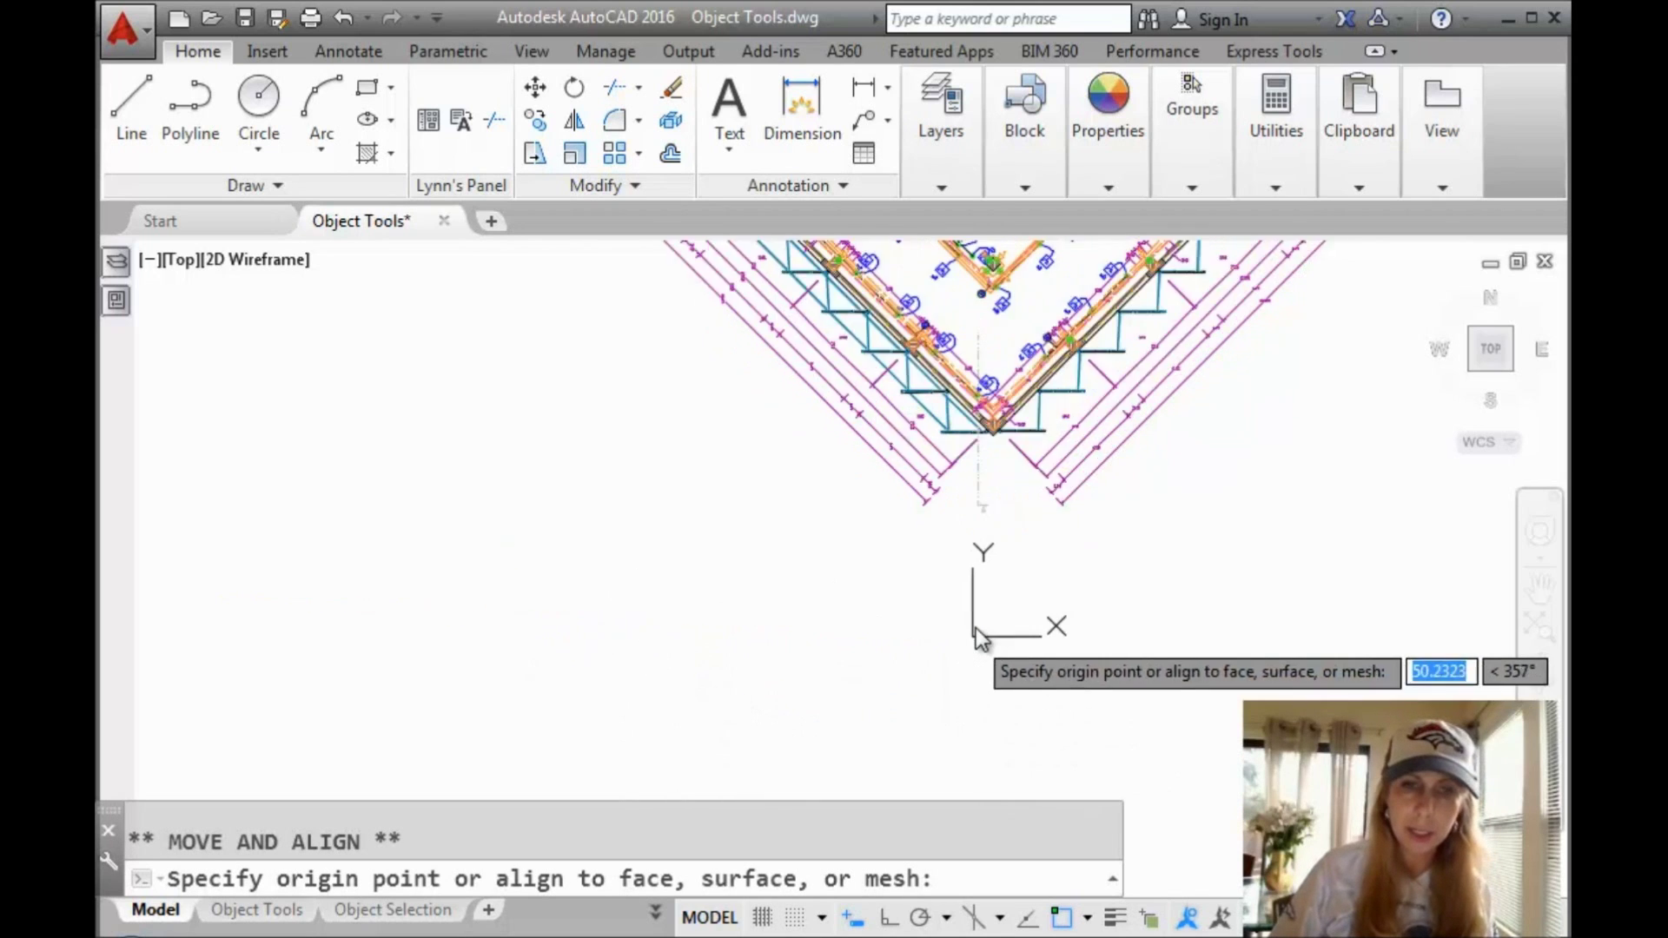
scroll(912, 663, "up", 3)
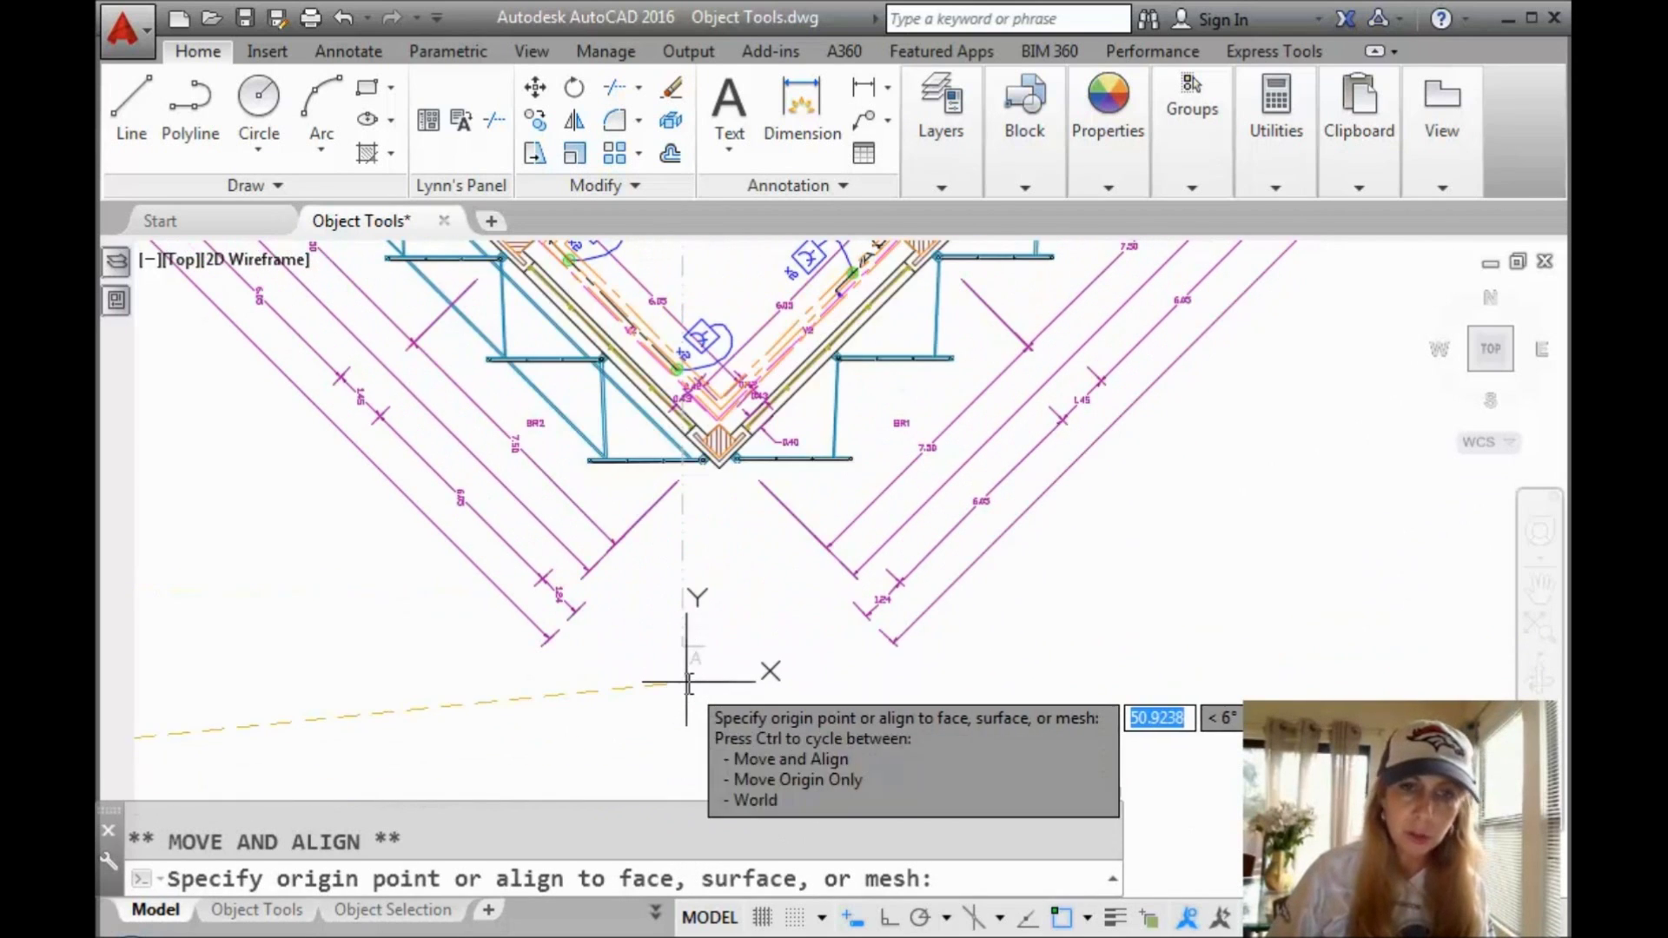
scroll(686, 673, "up", 2)
scroll(730, 660, "up", 2)
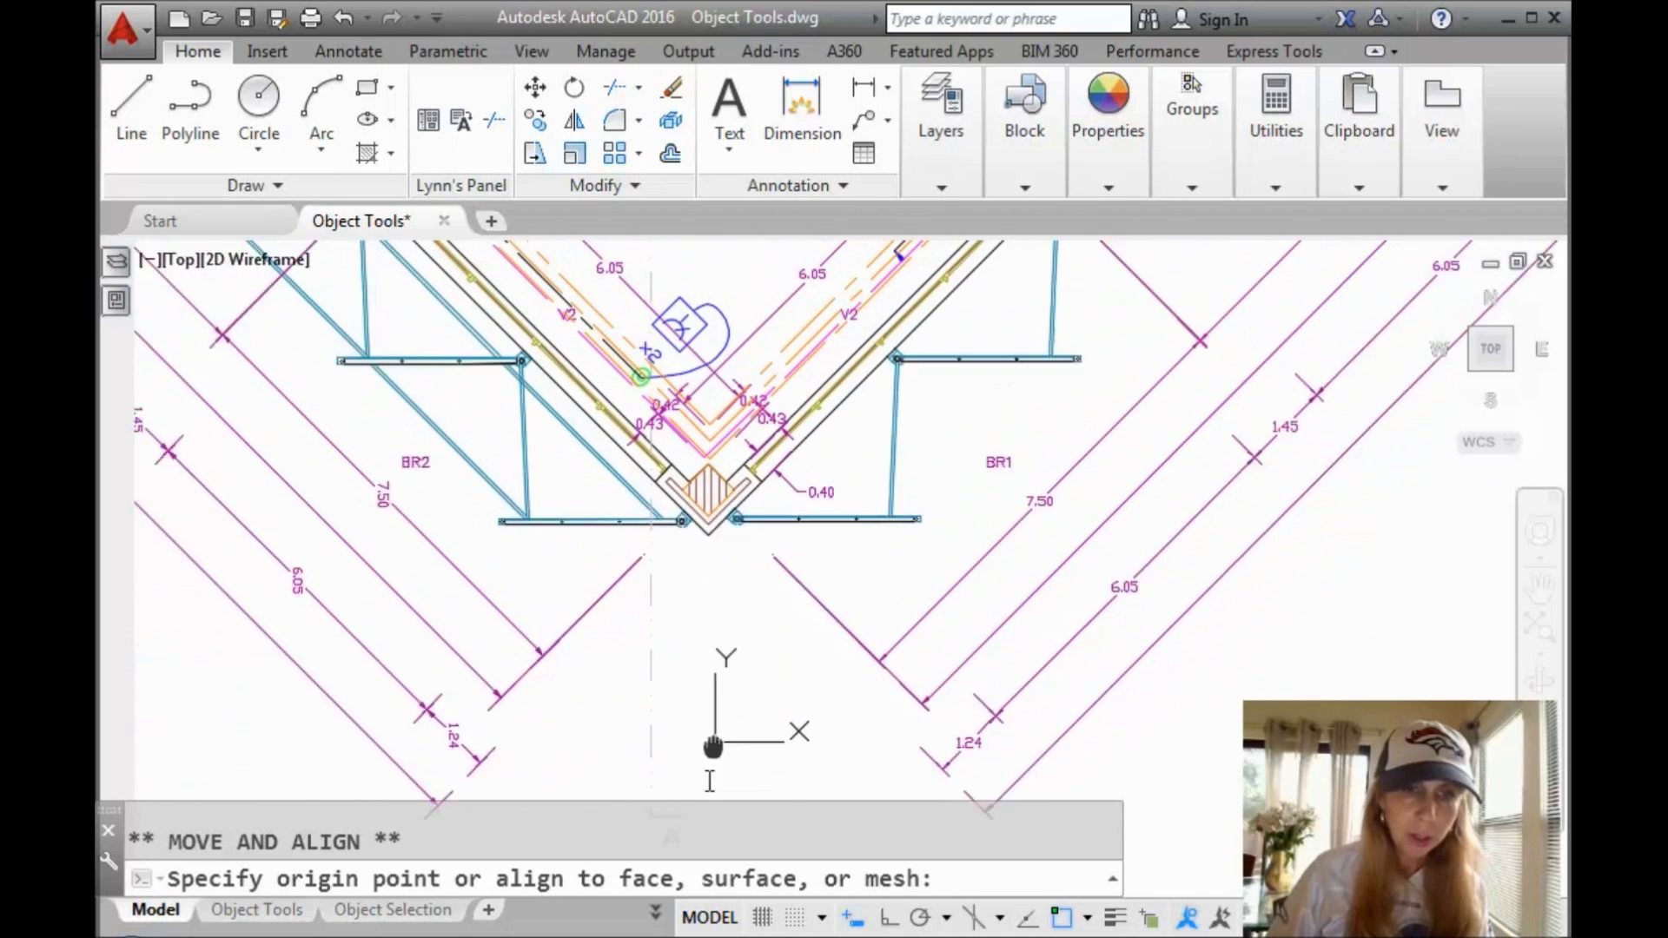
middle_click_drag(710, 780, 695, 842)
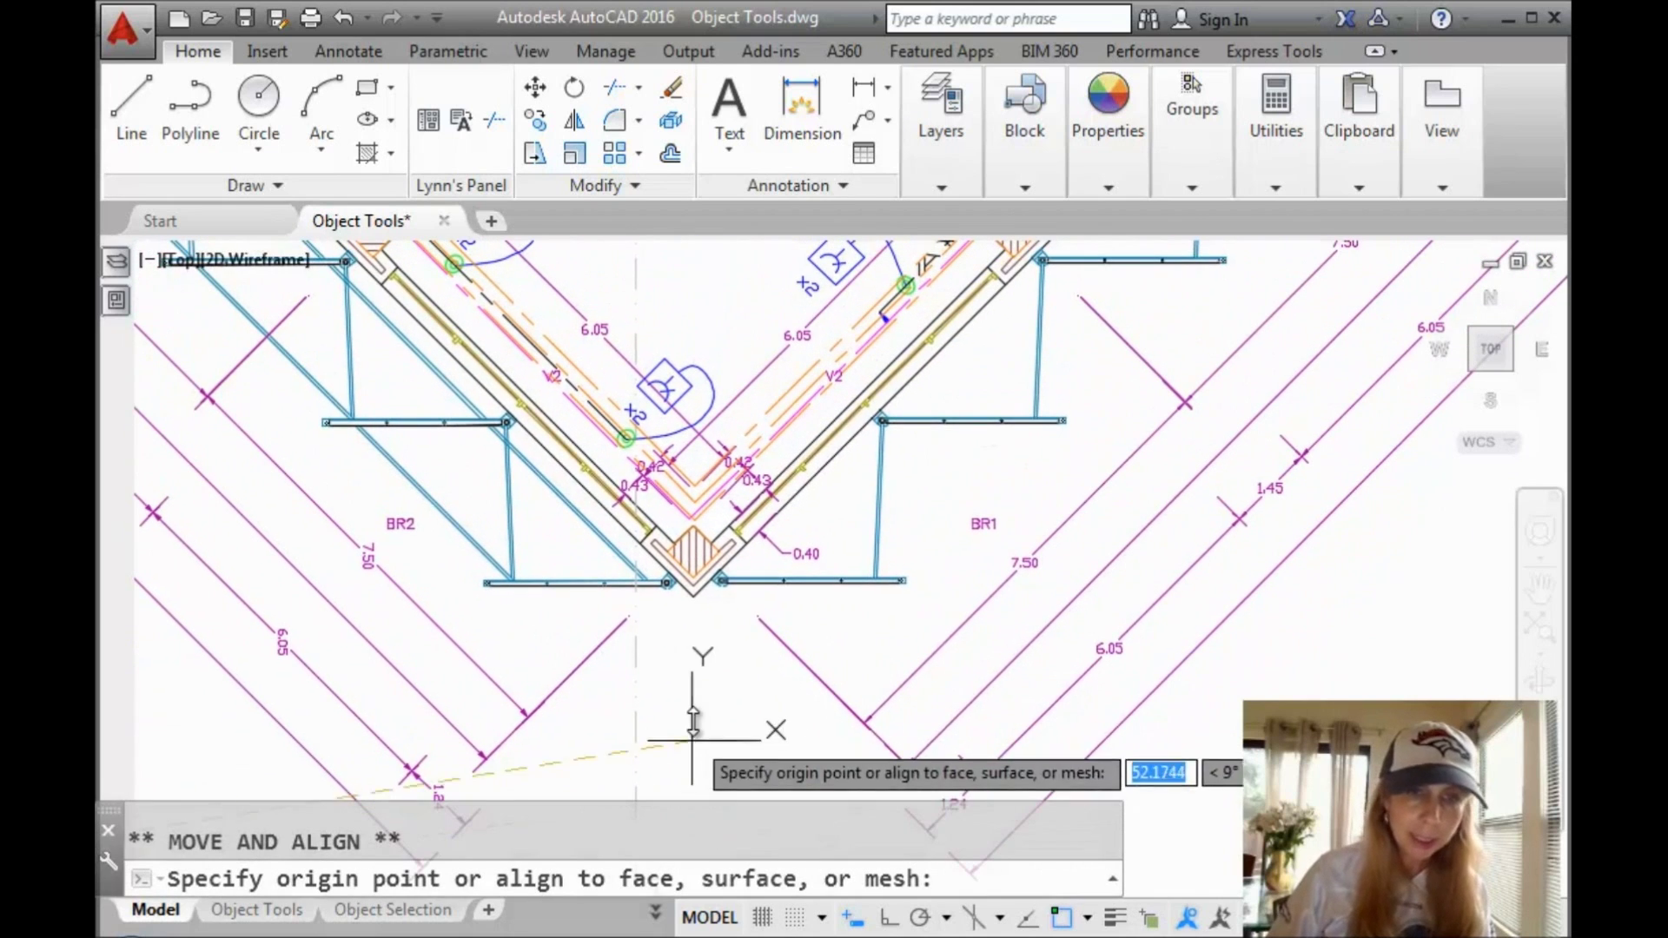
left_click(693, 598)
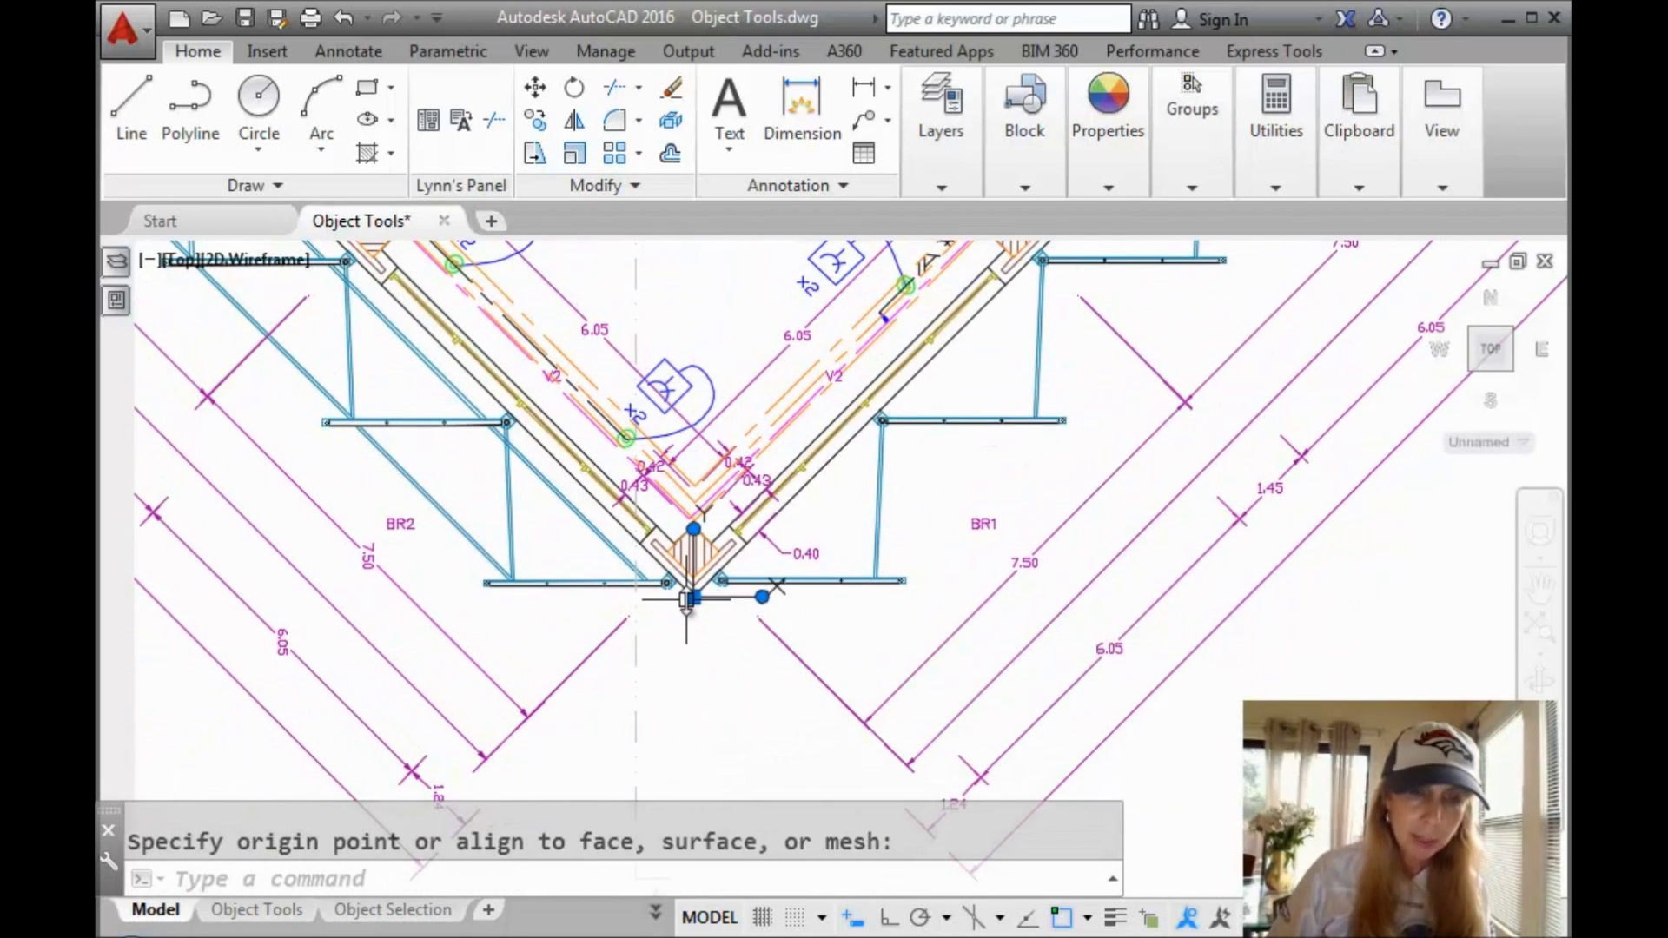
left_click(761, 597)
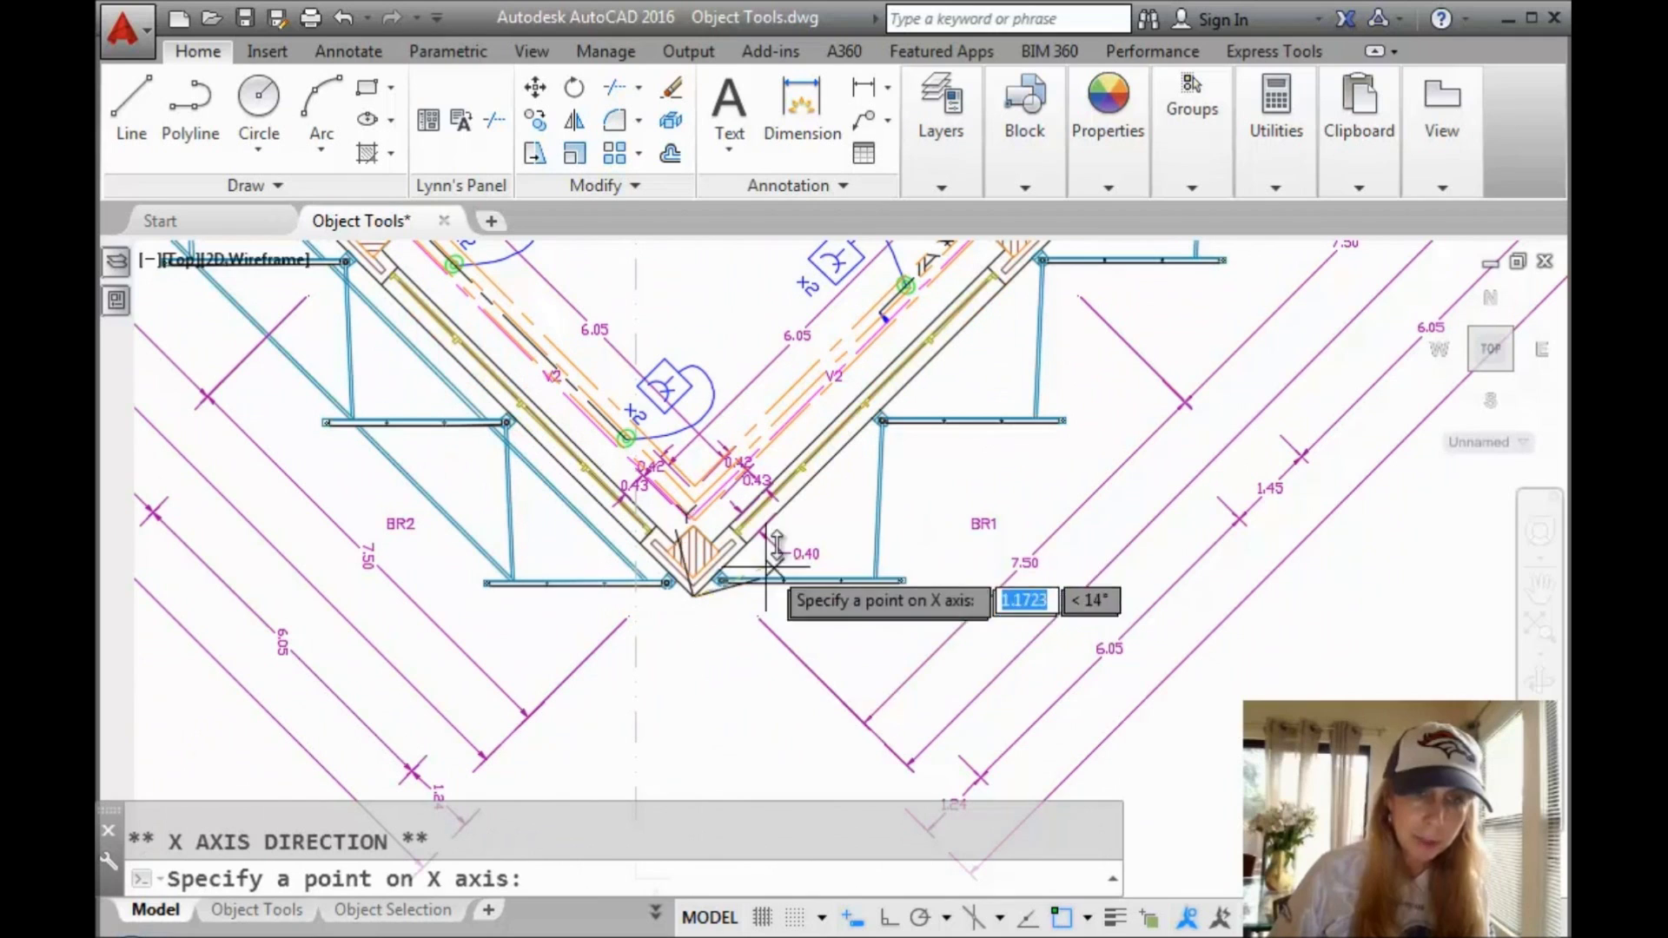
left_click(798, 503)
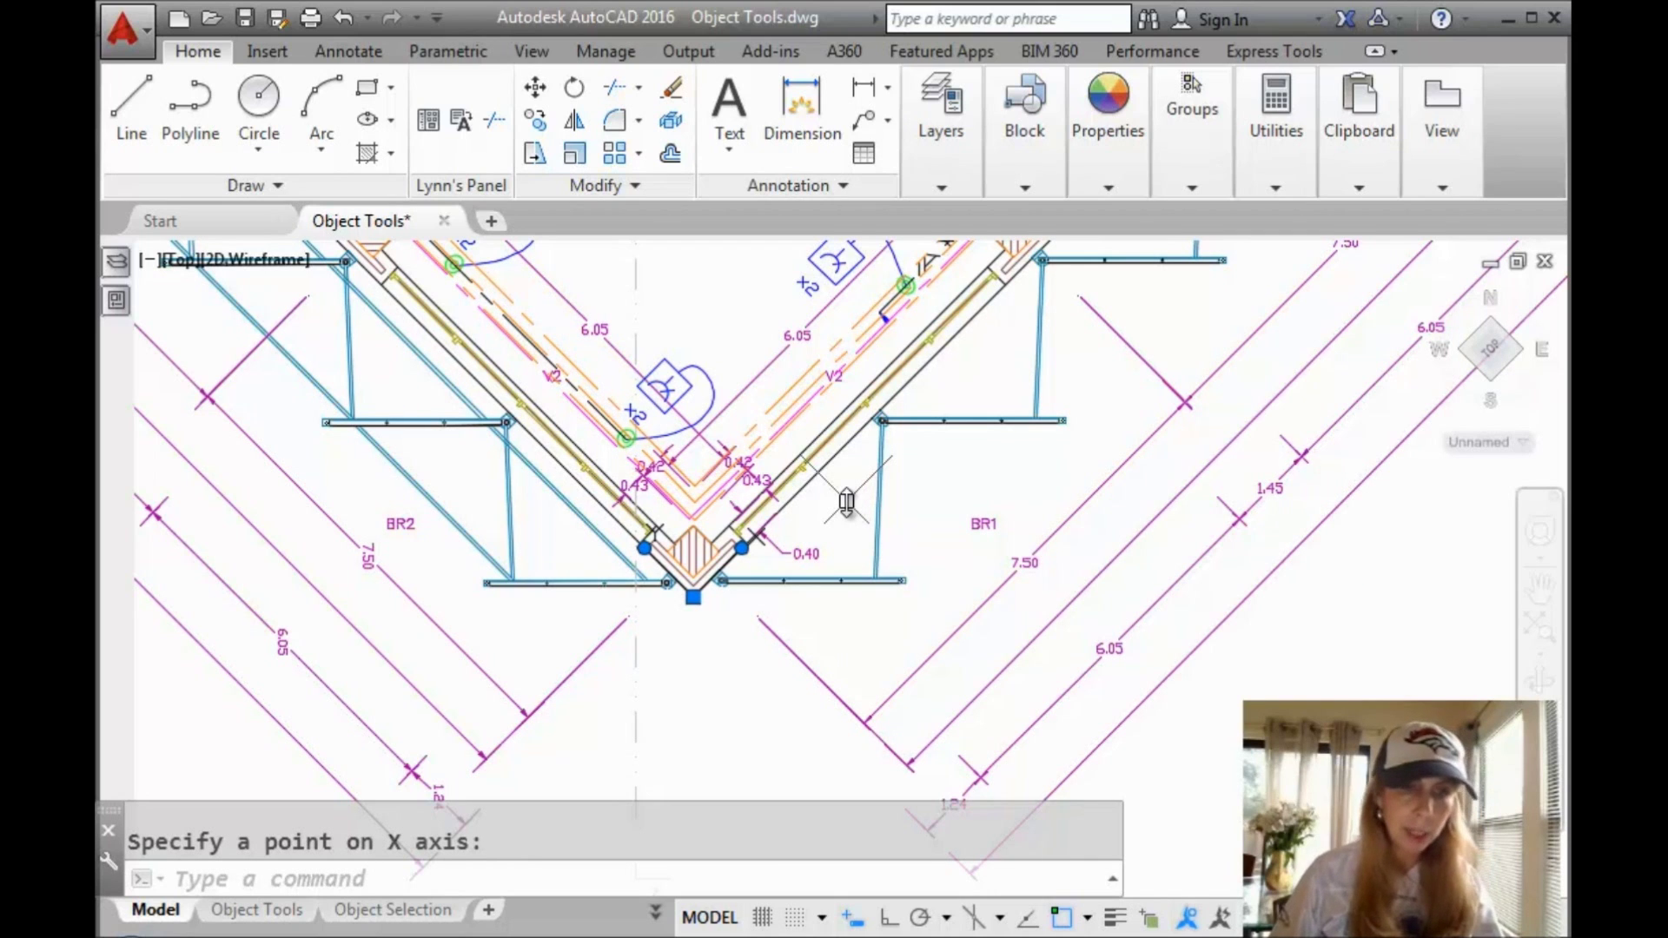
key("Escape")
scroll(846, 503, "down", 6)
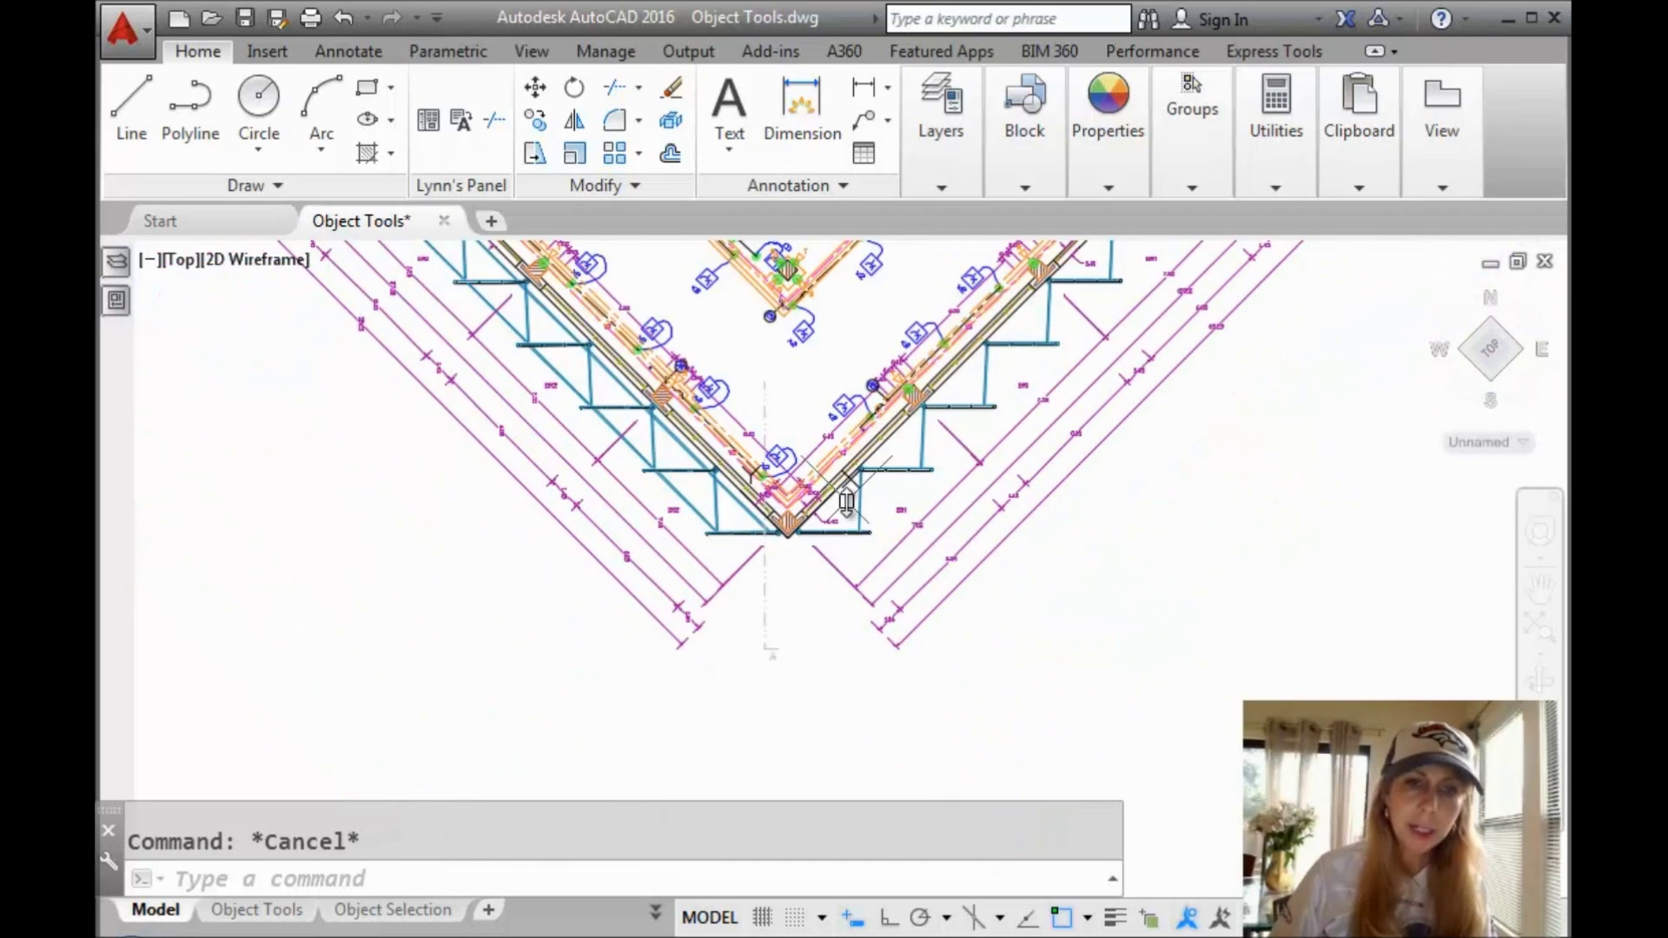
Run PLAN with Current UCS to square the view to the angled wing.
middle_click_drag(1115, 502, 1078, 617)
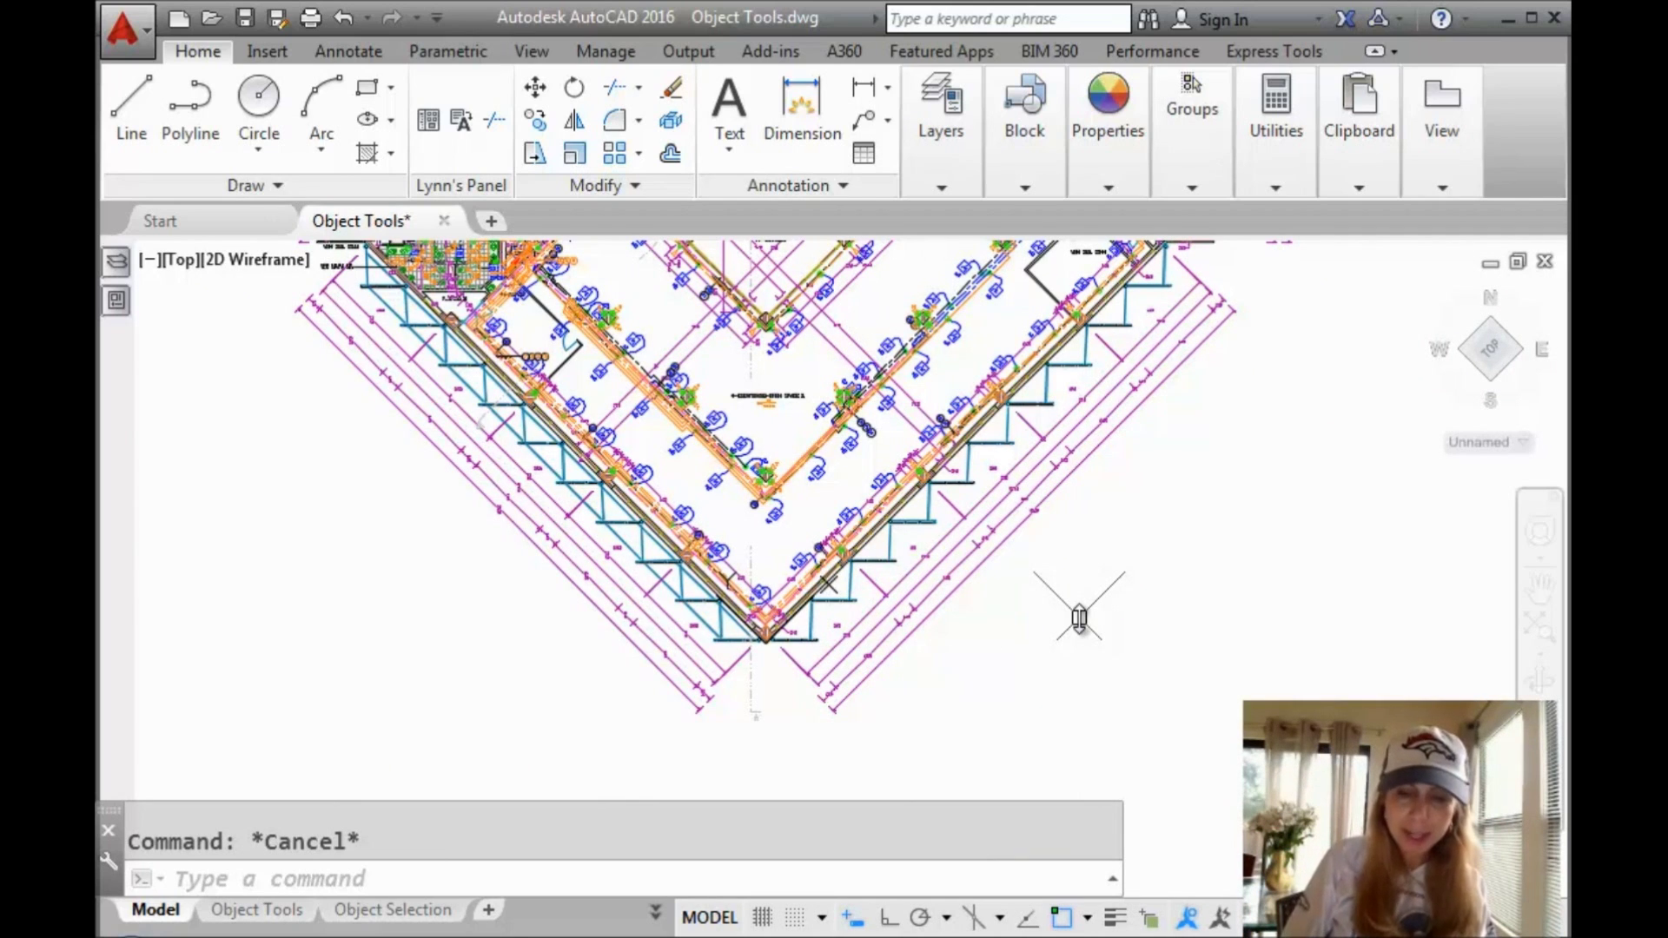
type("plan")
key("Return")
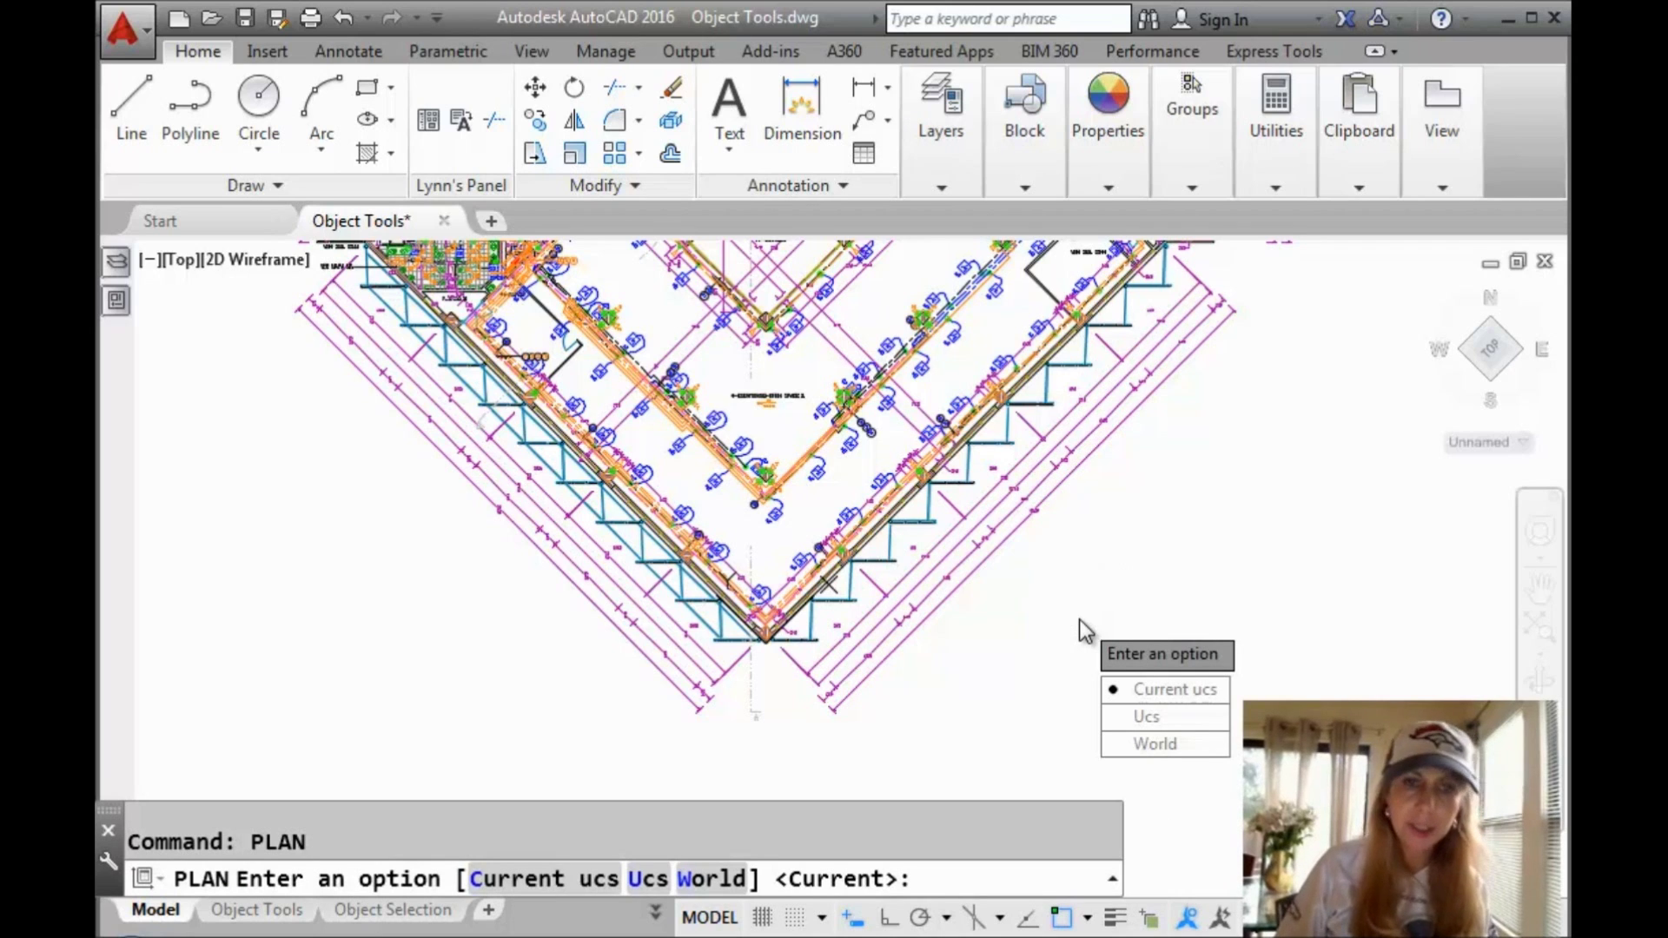
key("Return")
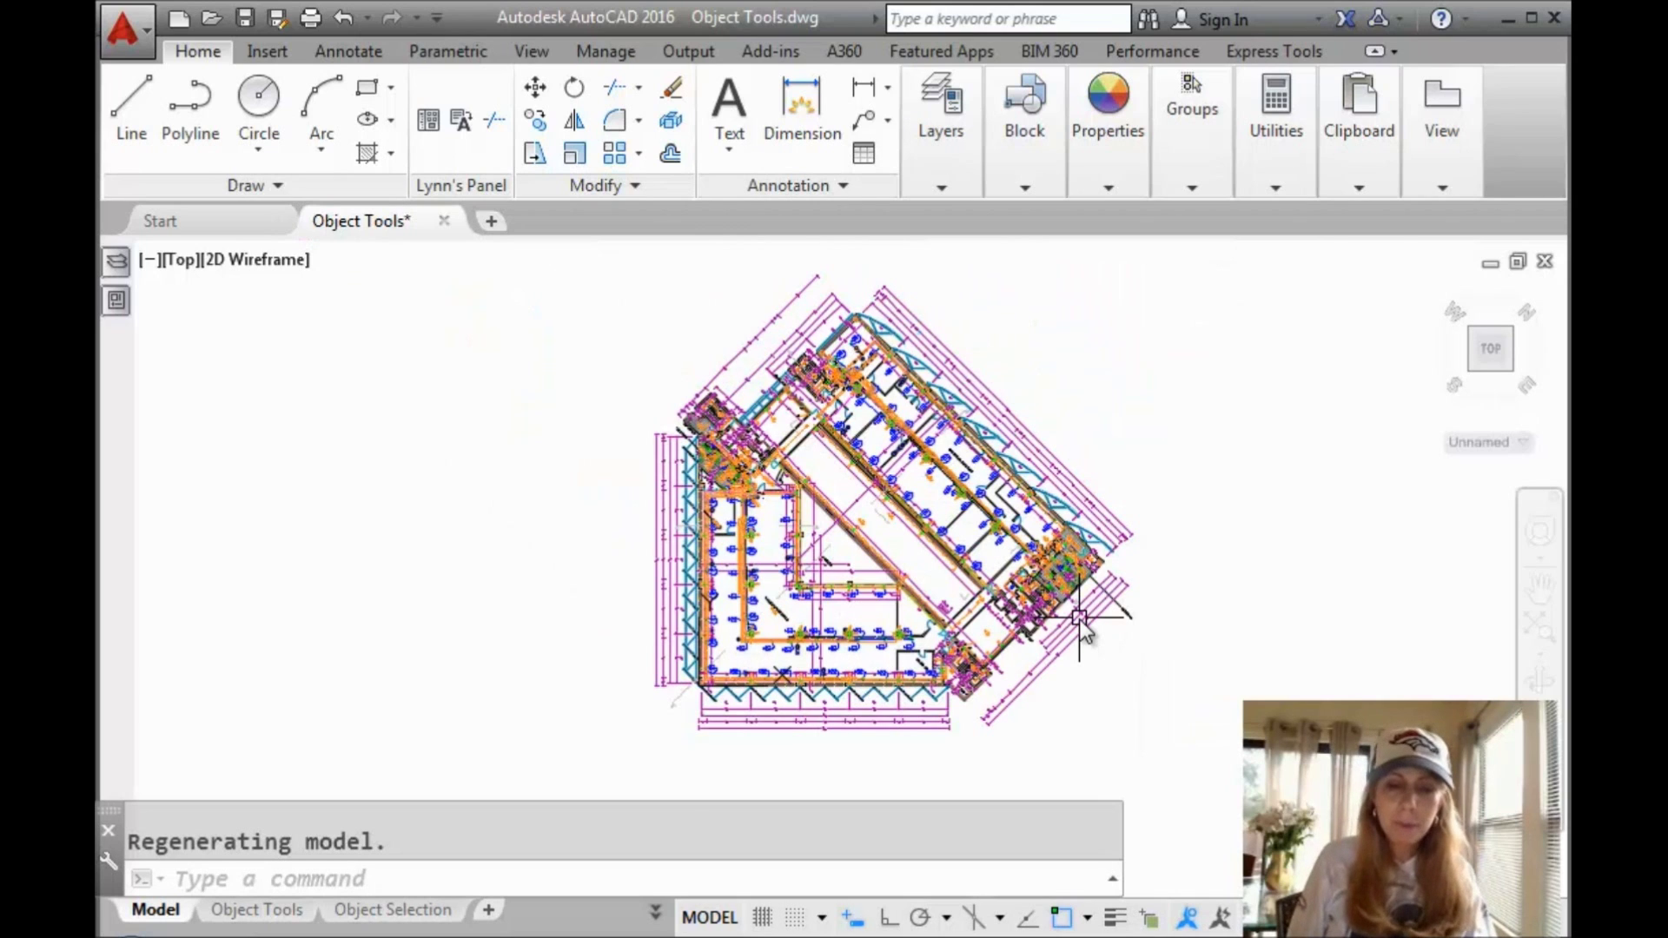
Reset the UCS to World and run PLAN again for the original unrotated view.
type("s")
key("Return")
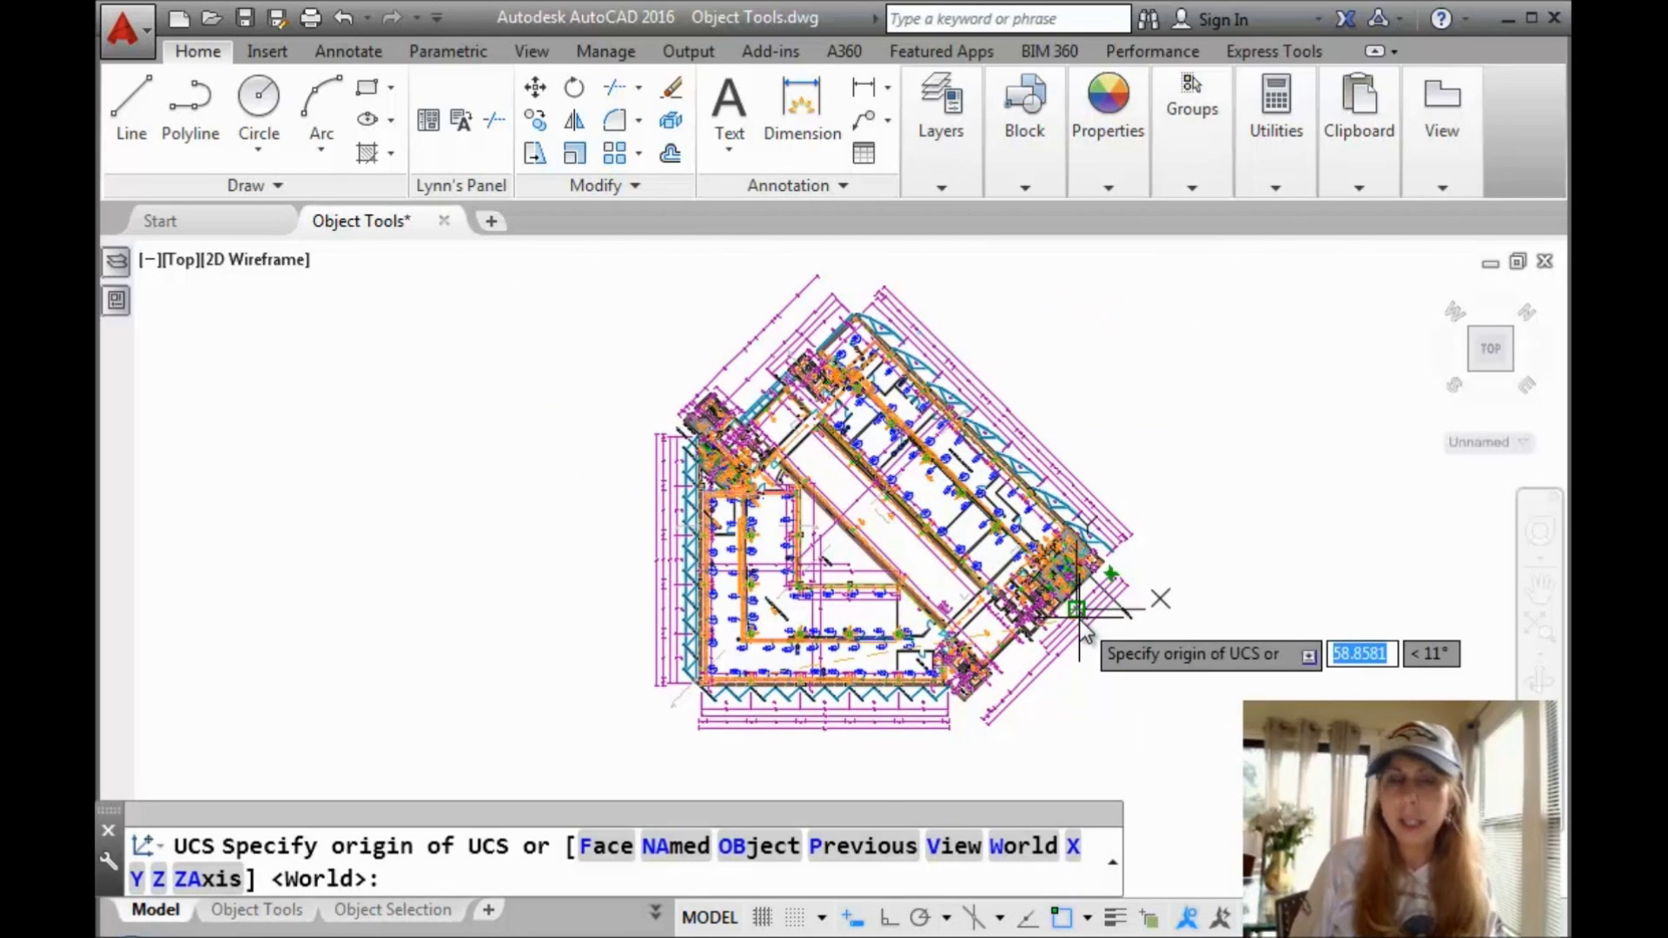
type("w")
key("Return")
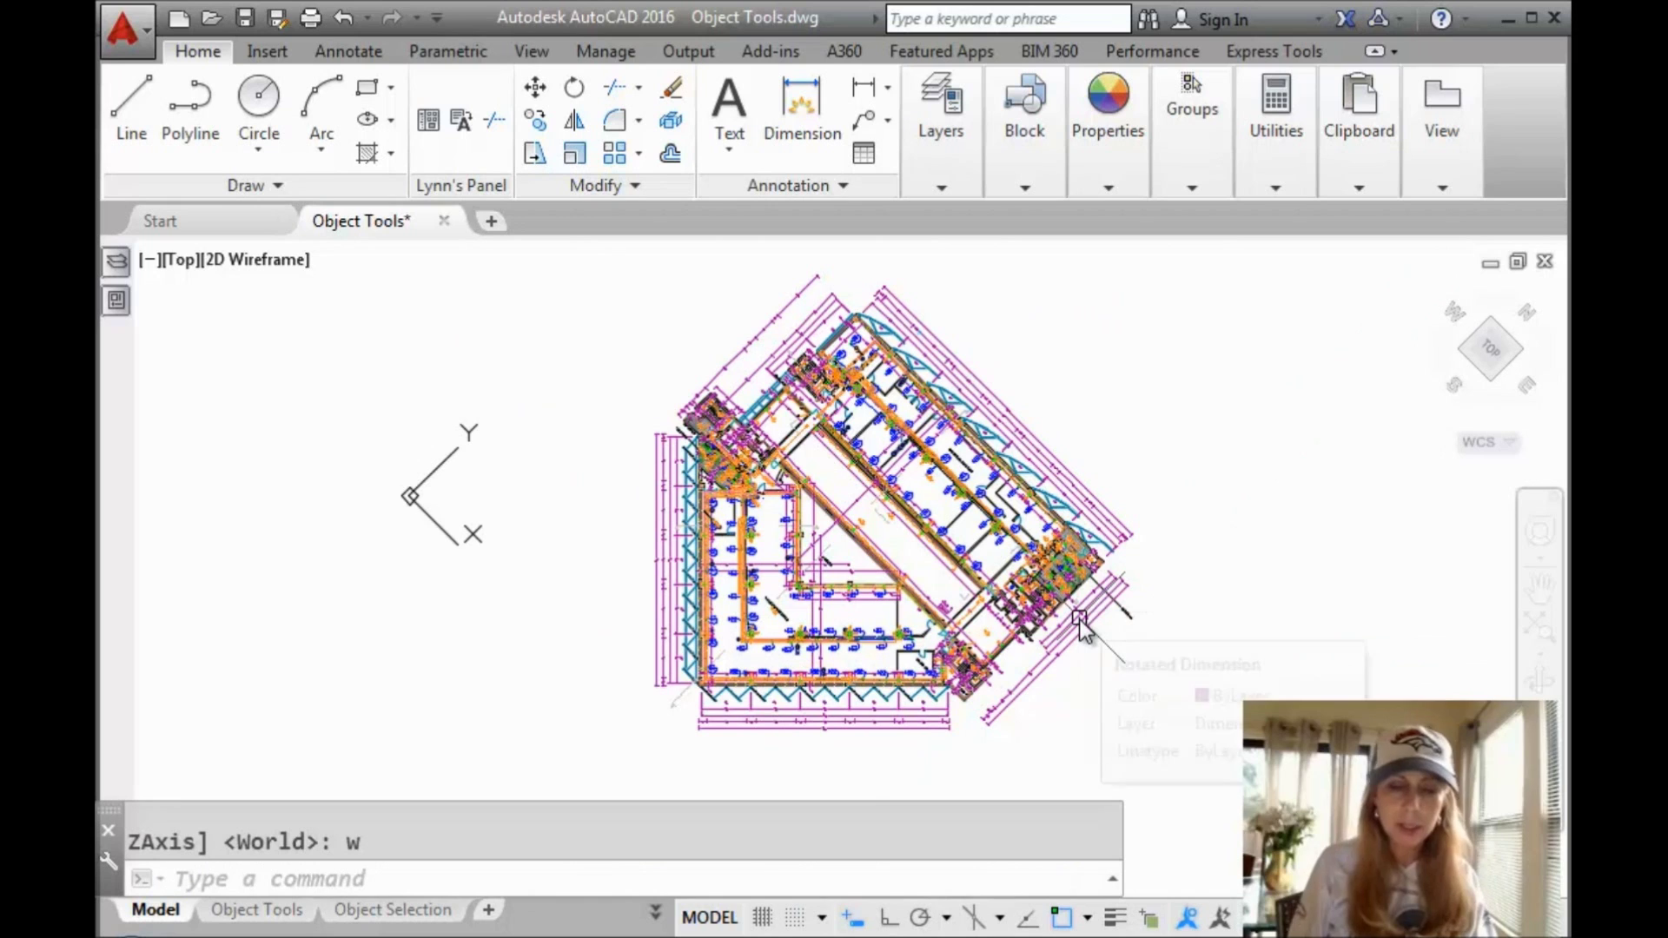
type("plan")
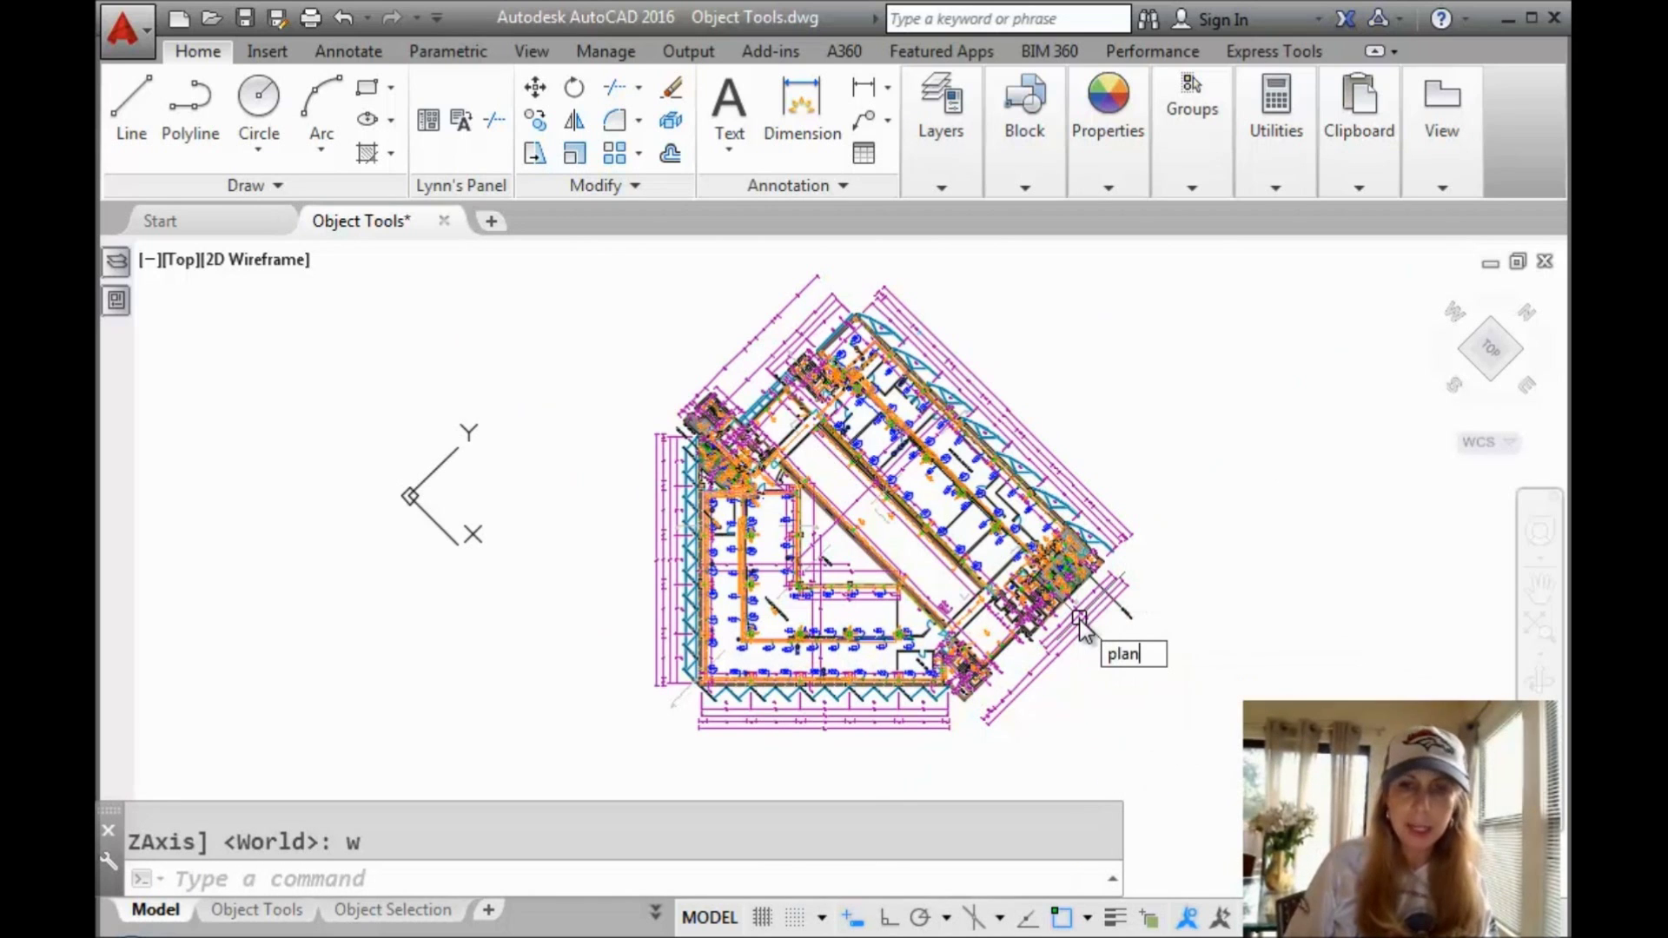
key("Return")
key("Return")
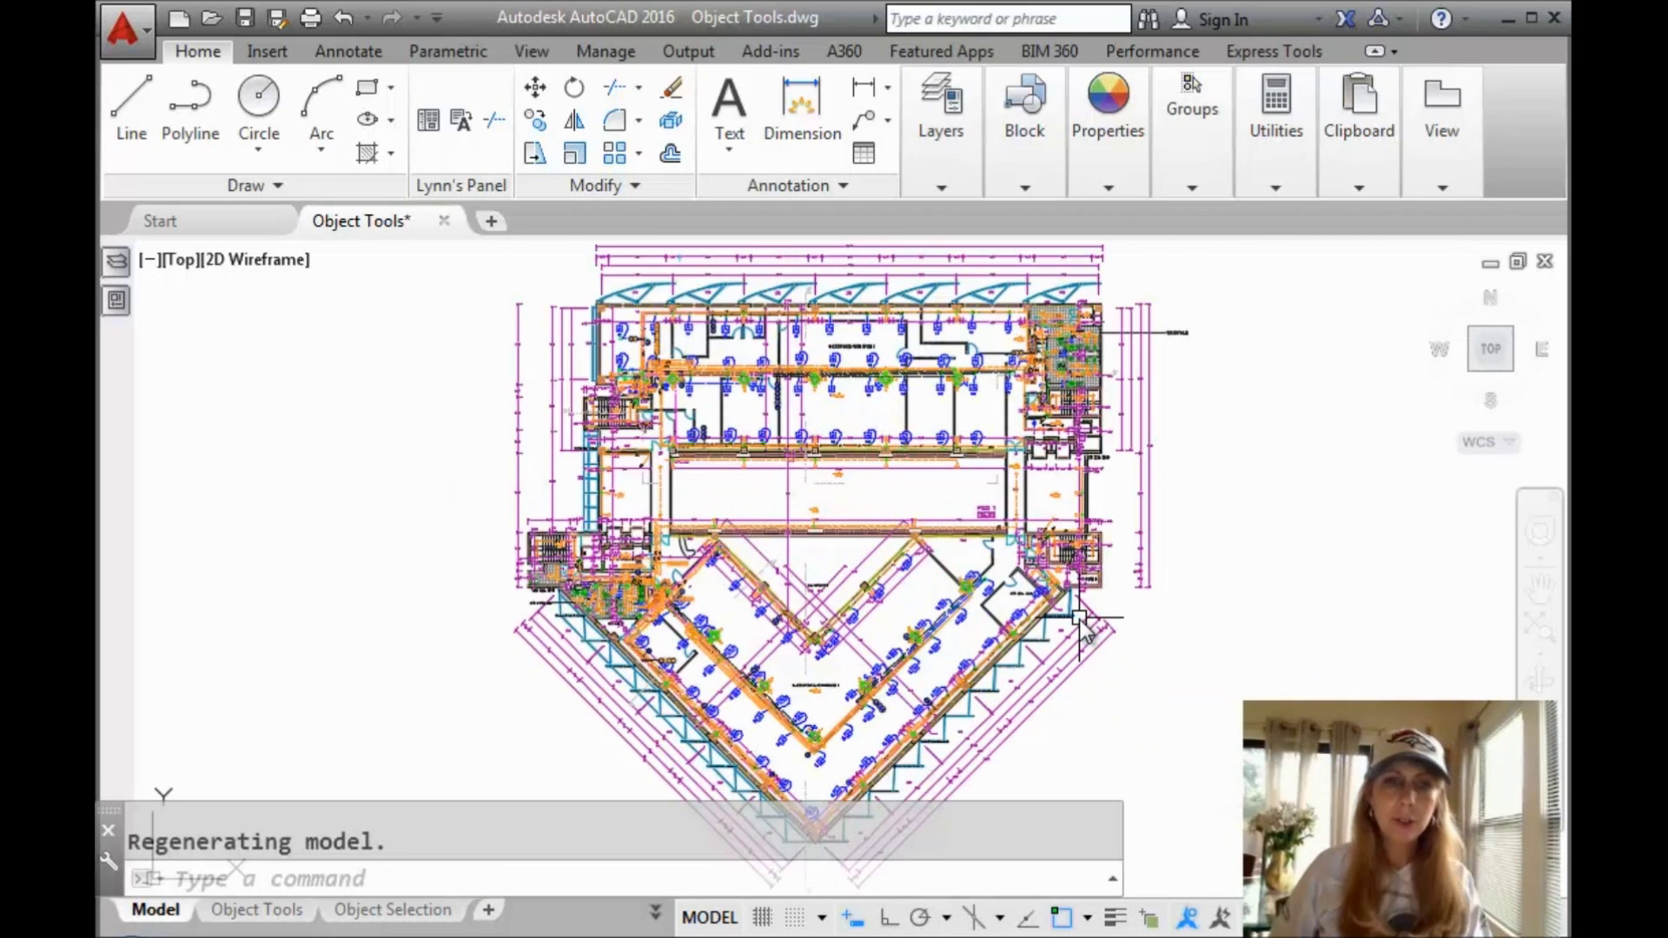